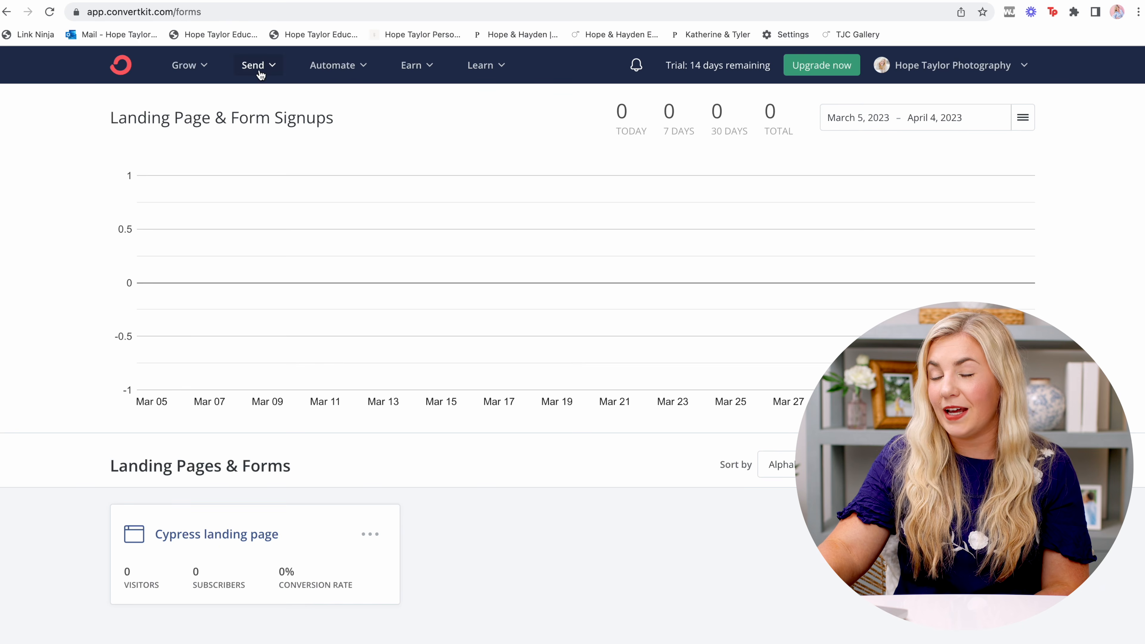
From Landing Pages & Forms, start a new Form using the Inline display format.
{"action": "left_click", "coordinate": [203, 65]}
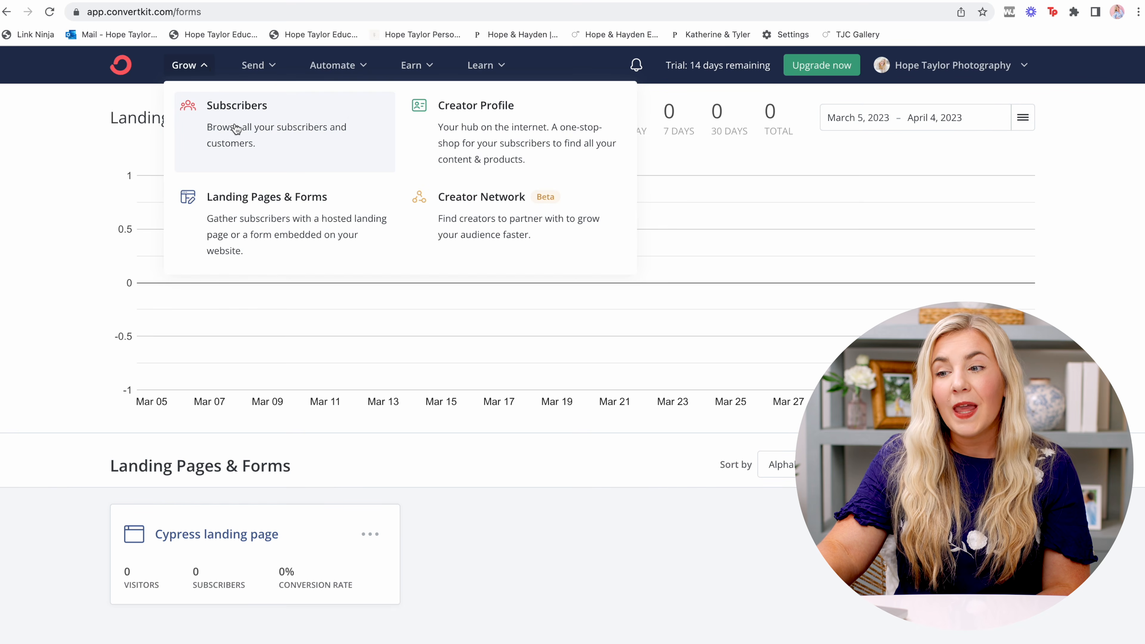
{"action": "left_click", "coordinate": [256, 223]}
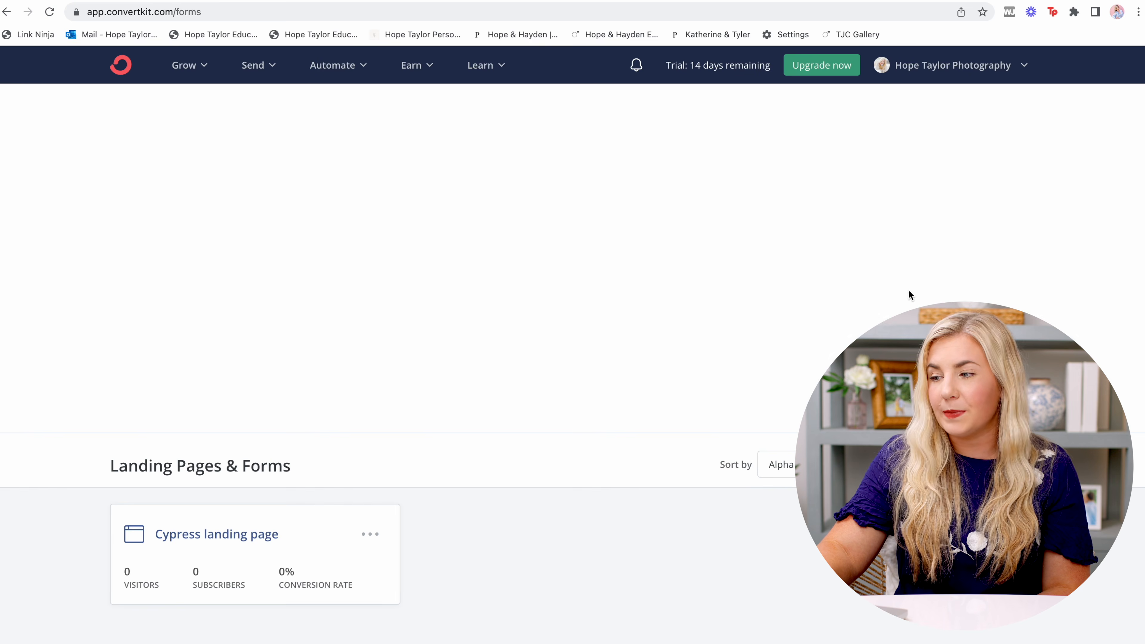
{"action": "left_click", "coordinate": [990, 465]}
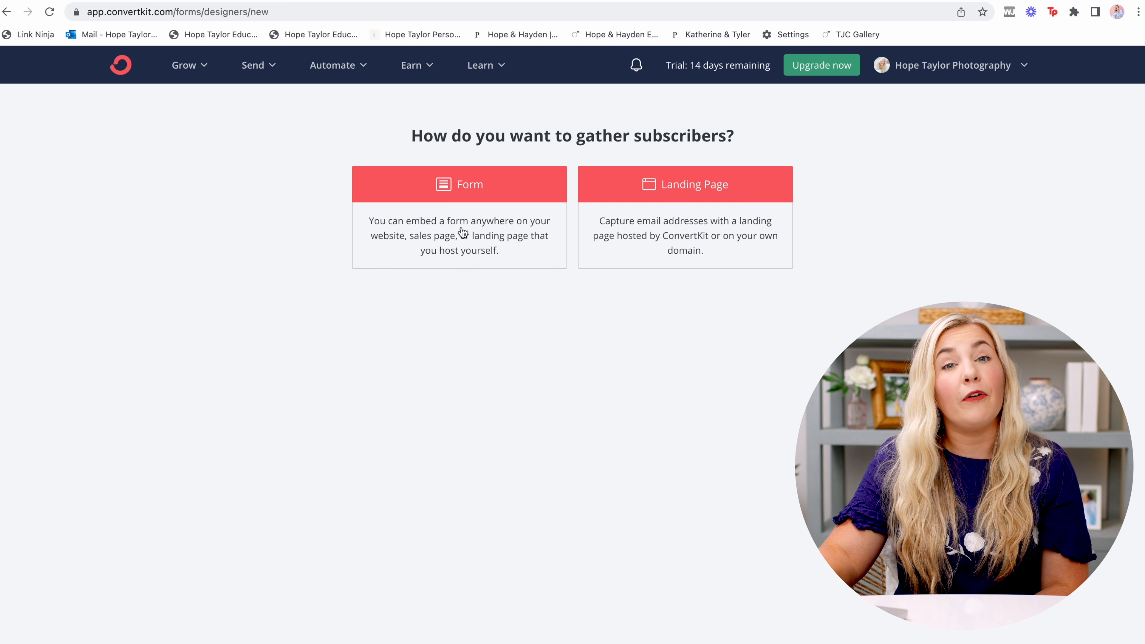
{"action": "left_click", "coordinate": [420, 236]}
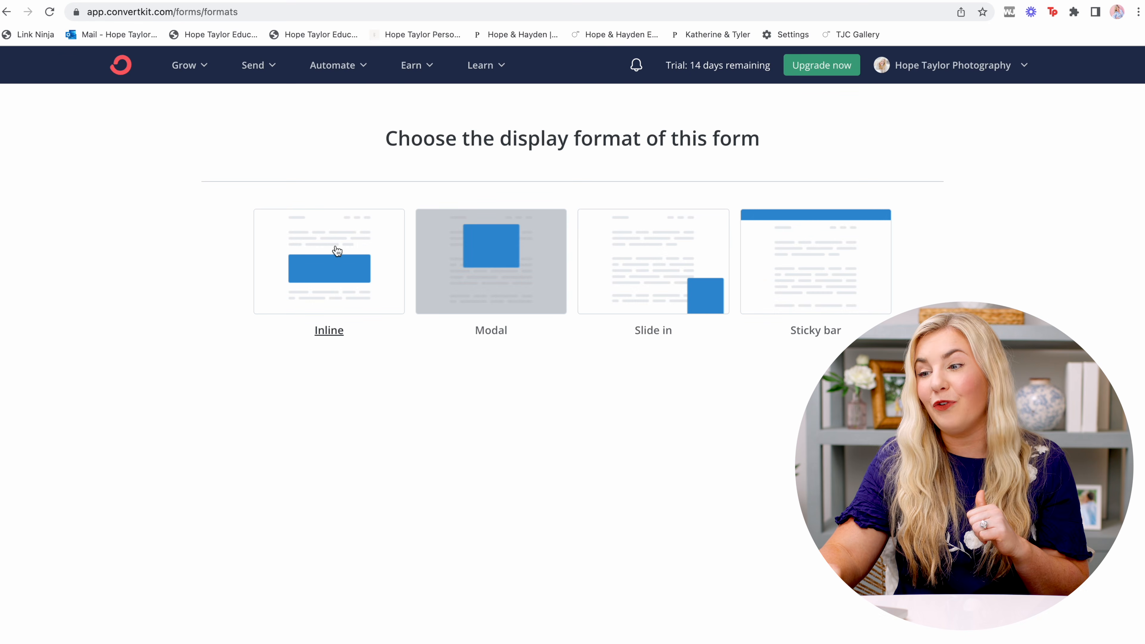
{"action": "left_click", "coordinate": [369, 243]}
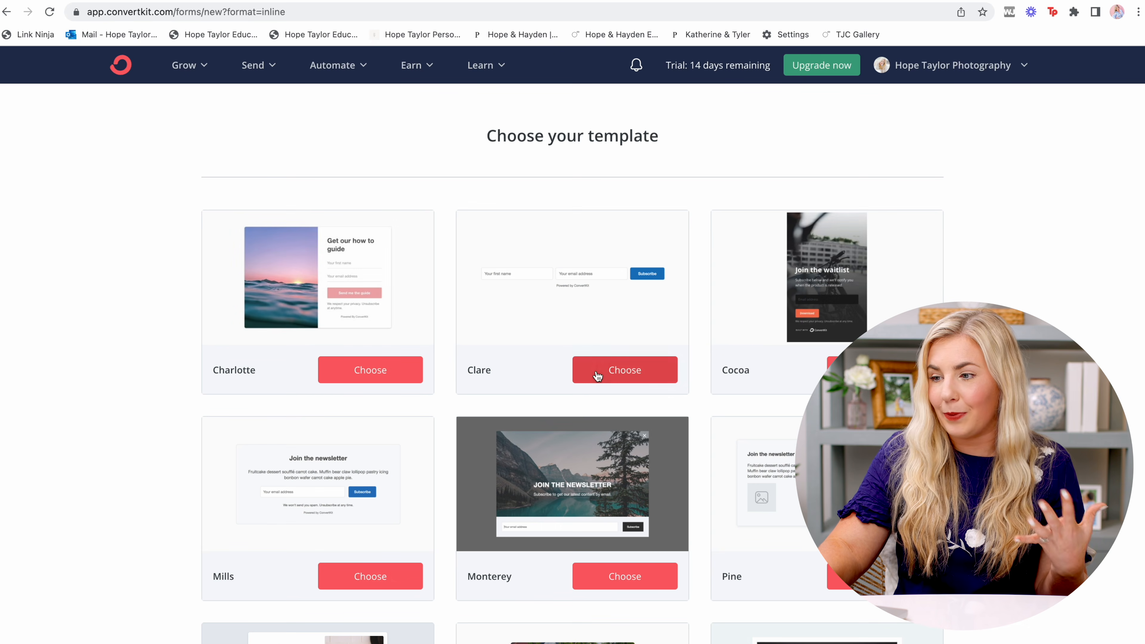
Browse the template gallery and build the form from the Clare template.
{"action": "scroll", "coordinate": [597, 374], "scroll_direction": "down", "scroll_amount": 5}
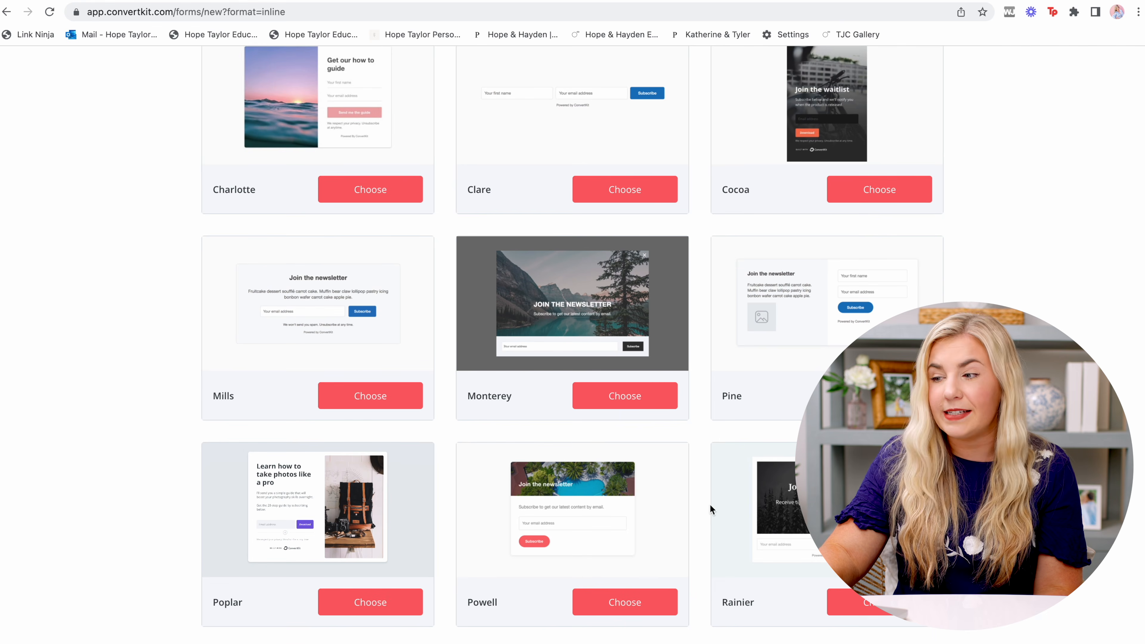
{"action": "scroll", "coordinate": [680, 573], "scroll_direction": "up", "scroll_amount": 5}
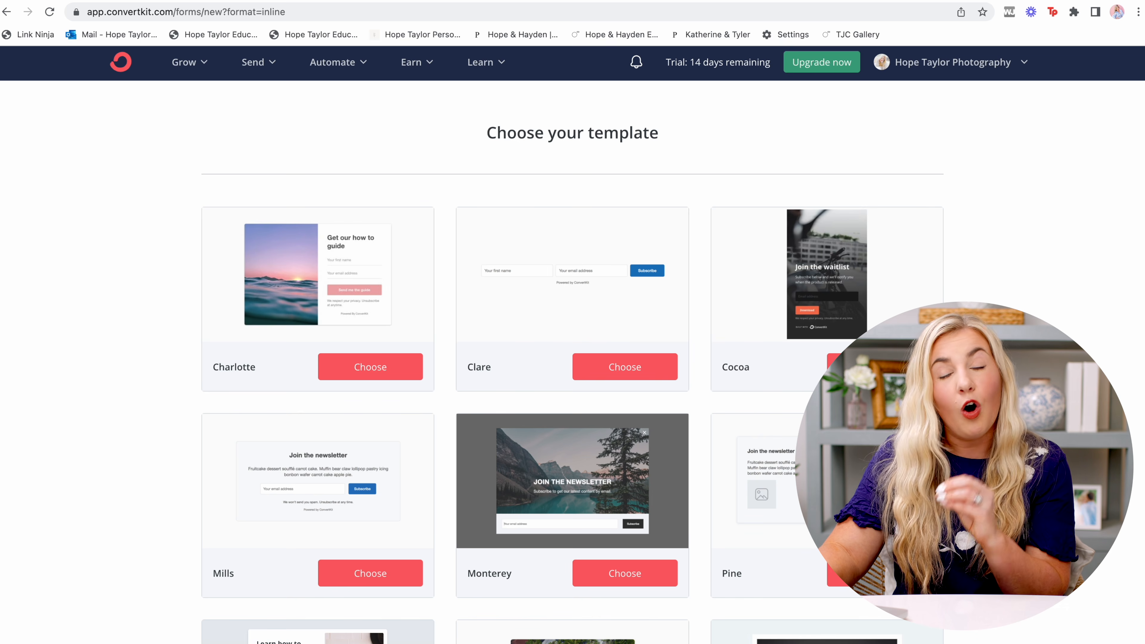
{"action": "left_click", "coordinate": [639, 368]}
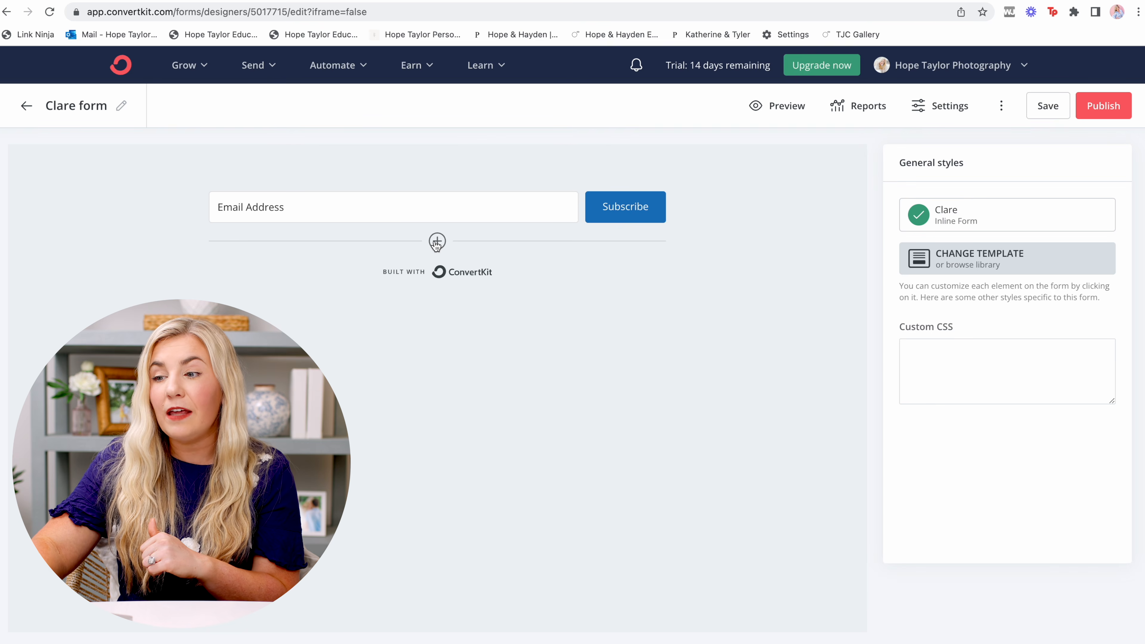
{"action": "left_click", "coordinate": [436, 242]}
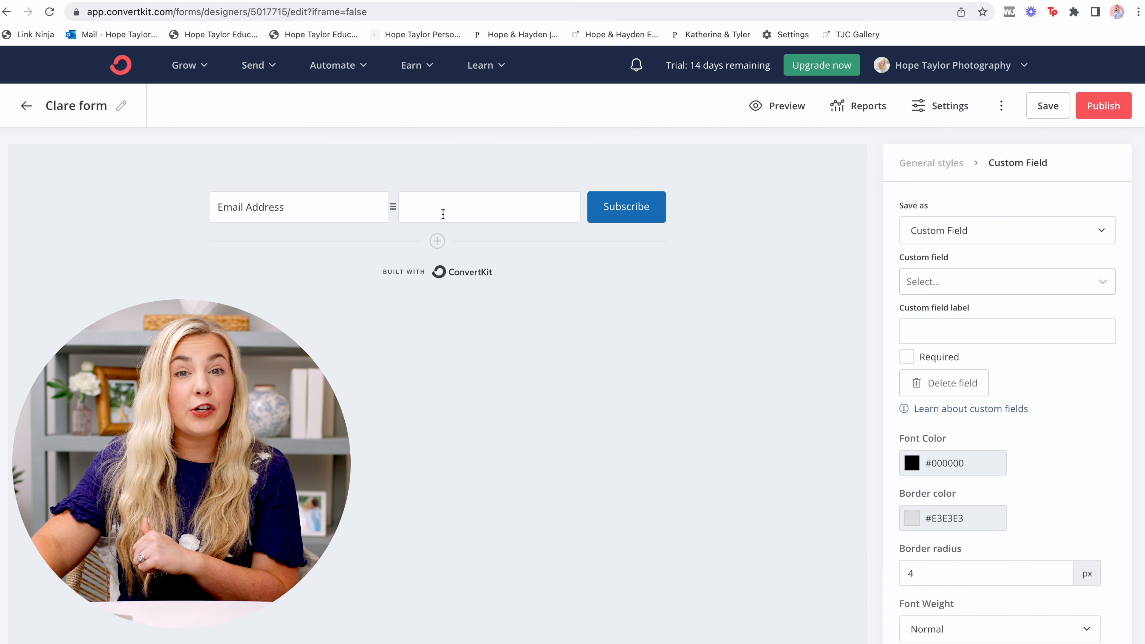
Make the new field a required First Name custom field.
{"action": "left_click", "coordinate": [965, 223]}
{"action": "left_click", "coordinate": [959, 266]}
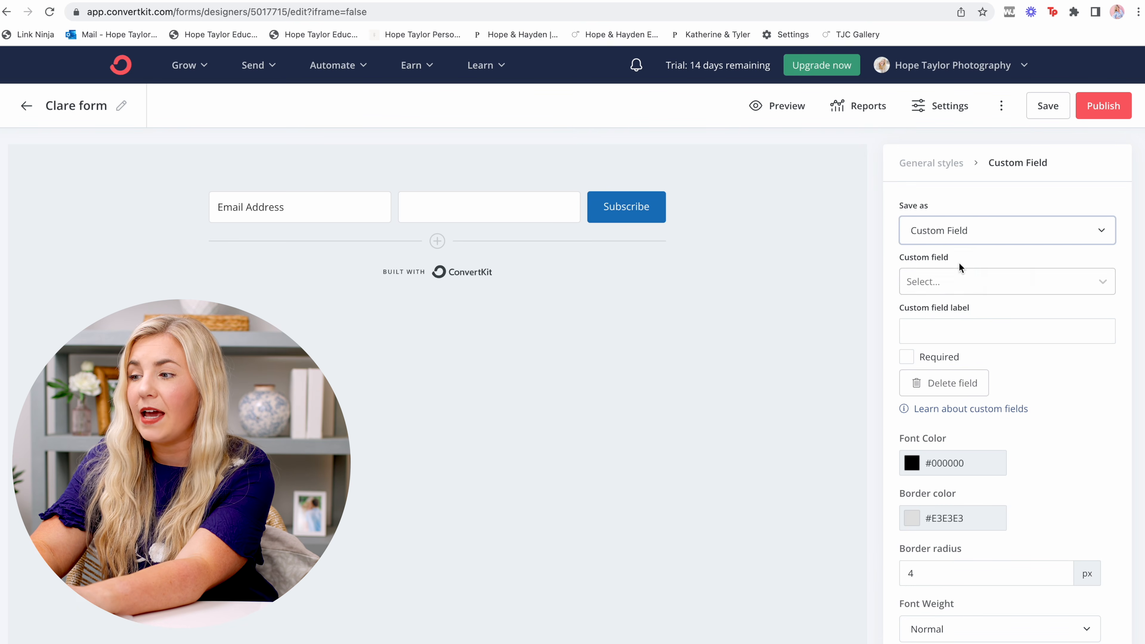
{"action": "left_click", "coordinate": [959, 284]}
{"action": "left_click", "coordinate": [954, 312]}
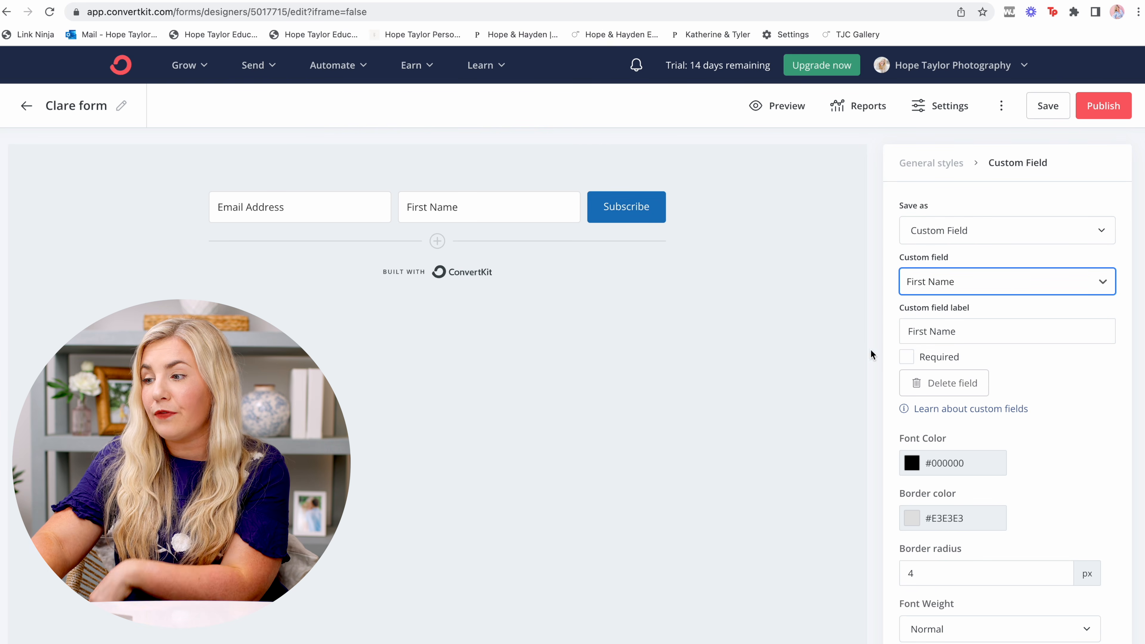
{"action": "left_click", "coordinate": [907, 358]}
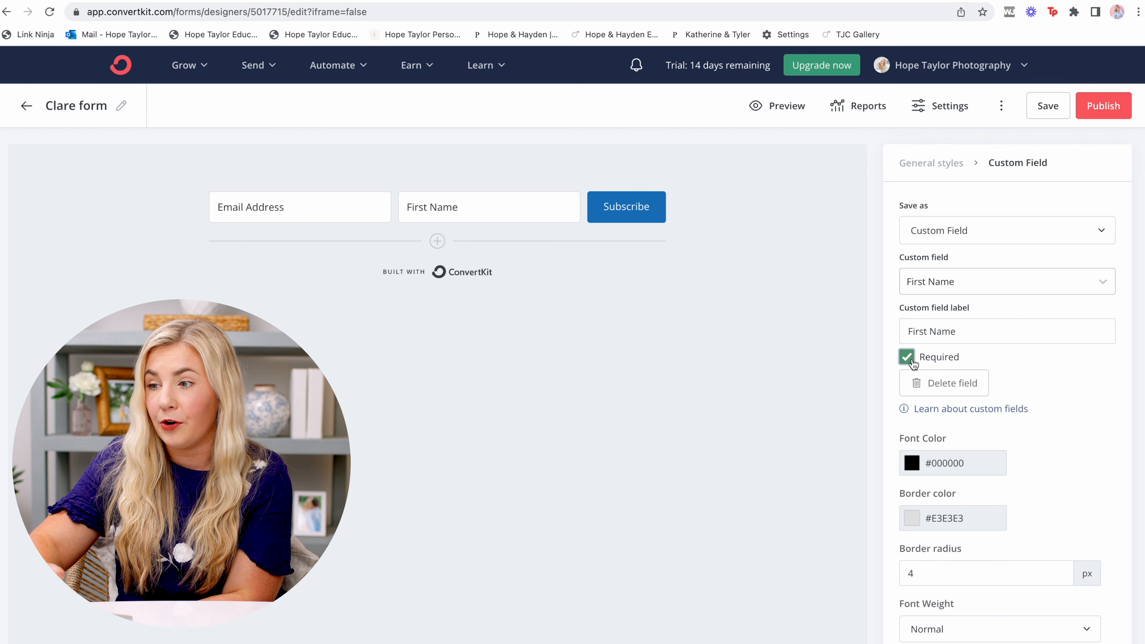
{"action": "left_click", "coordinate": [642, 210]}
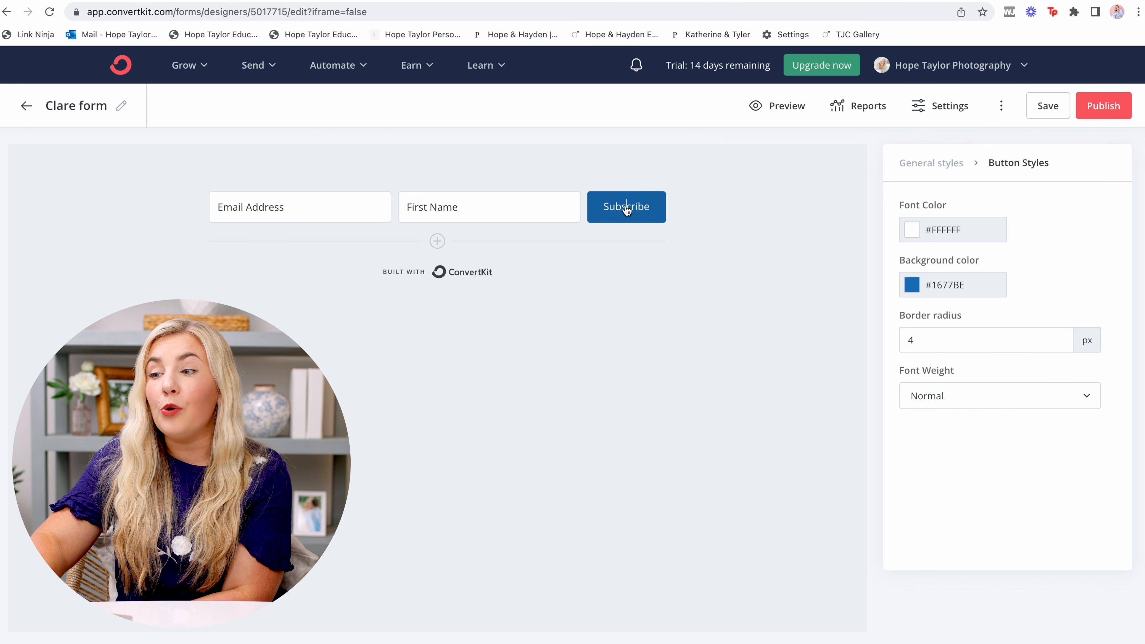
Relabel the Subscribe button 'Download Now!' and set its background colour to #BED3DE.
{"action": "double_click", "coordinate": [626, 208]}
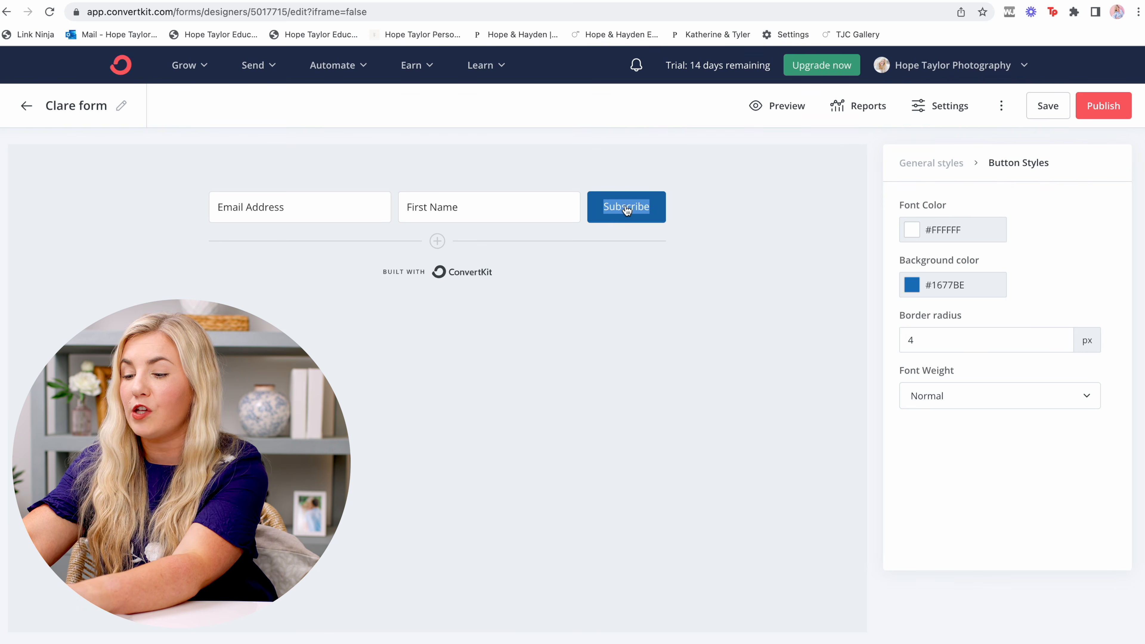
{"action": "type", "text": "Download N"}
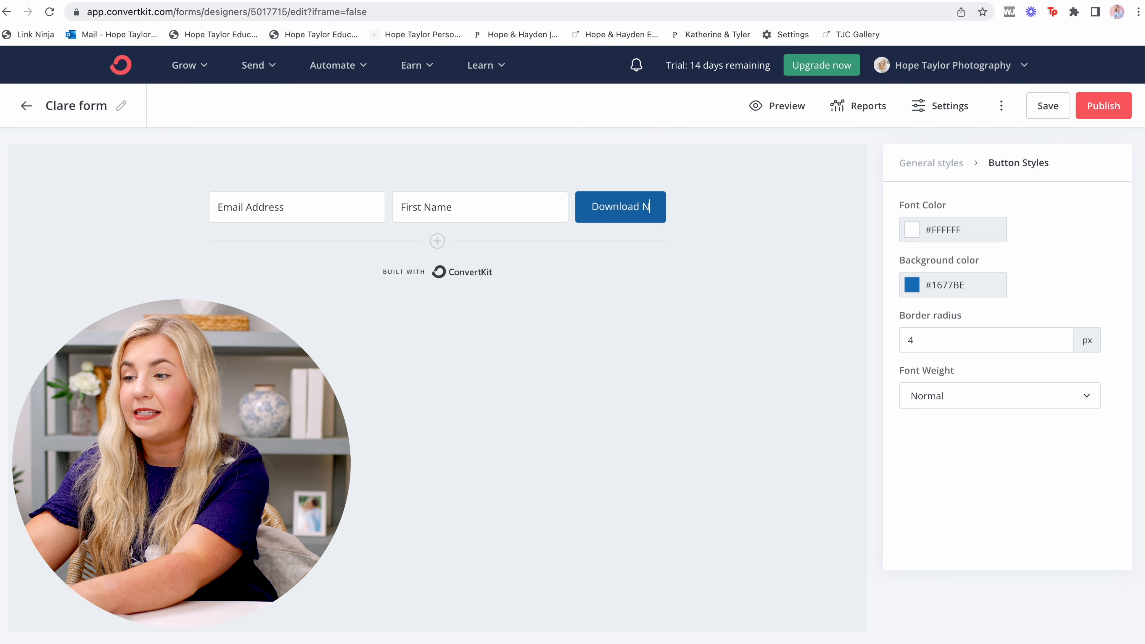
{"action": "type", "text": "ow!"}
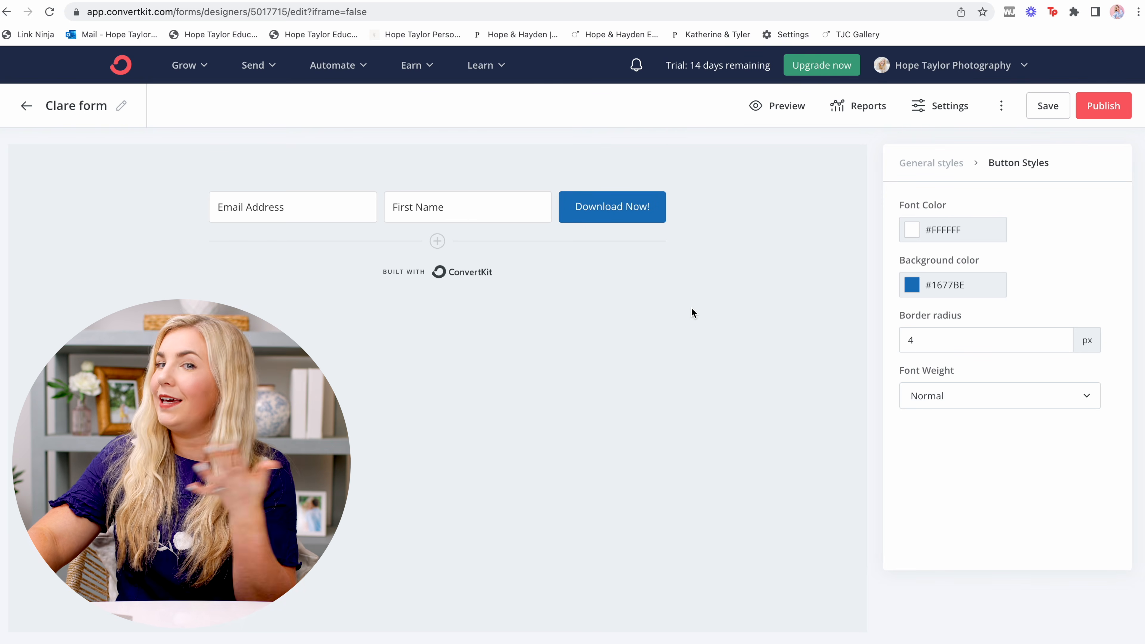
{"action": "left_click", "coordinate": [912, 286]}
{"action": "left_click_drag", "start_coordinate": [1016, 358], "coordinate": [1014, 332]}
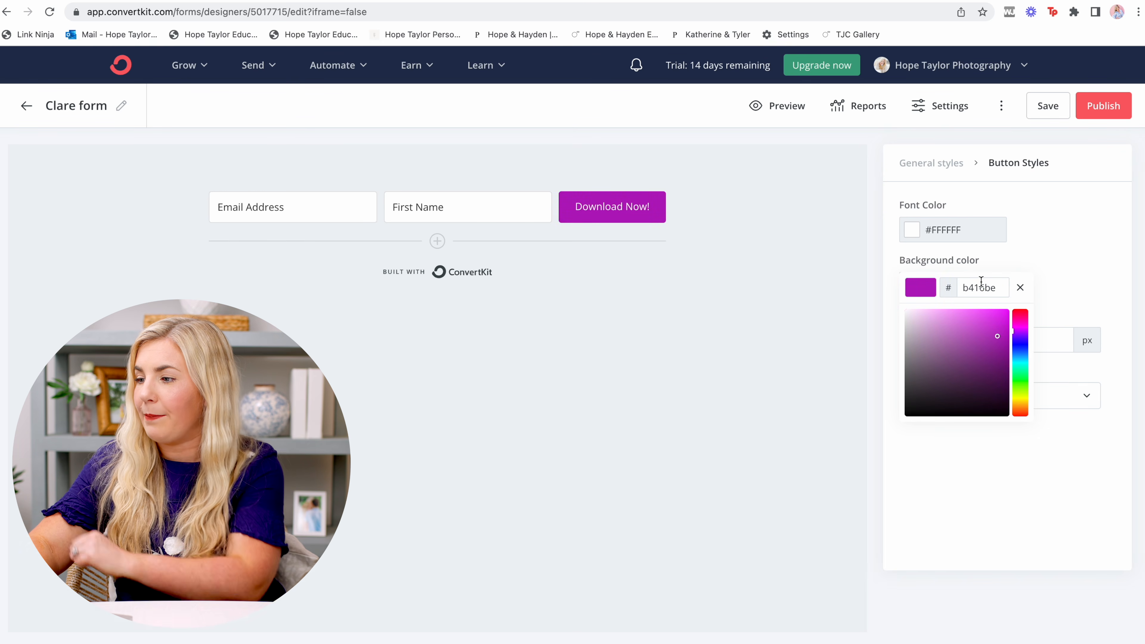
{"action": "double_click", "coordinate": [982, 284]}
{"action": "type", "text": "bed3de"}
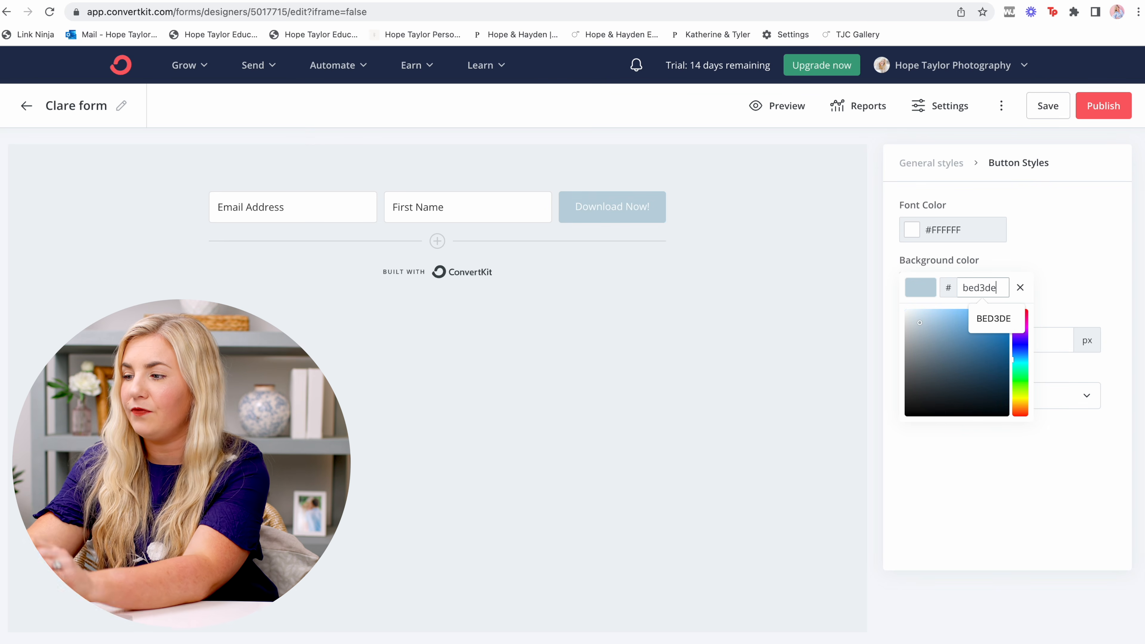
{"action": "left_click", "coordinate": [720, 266]}
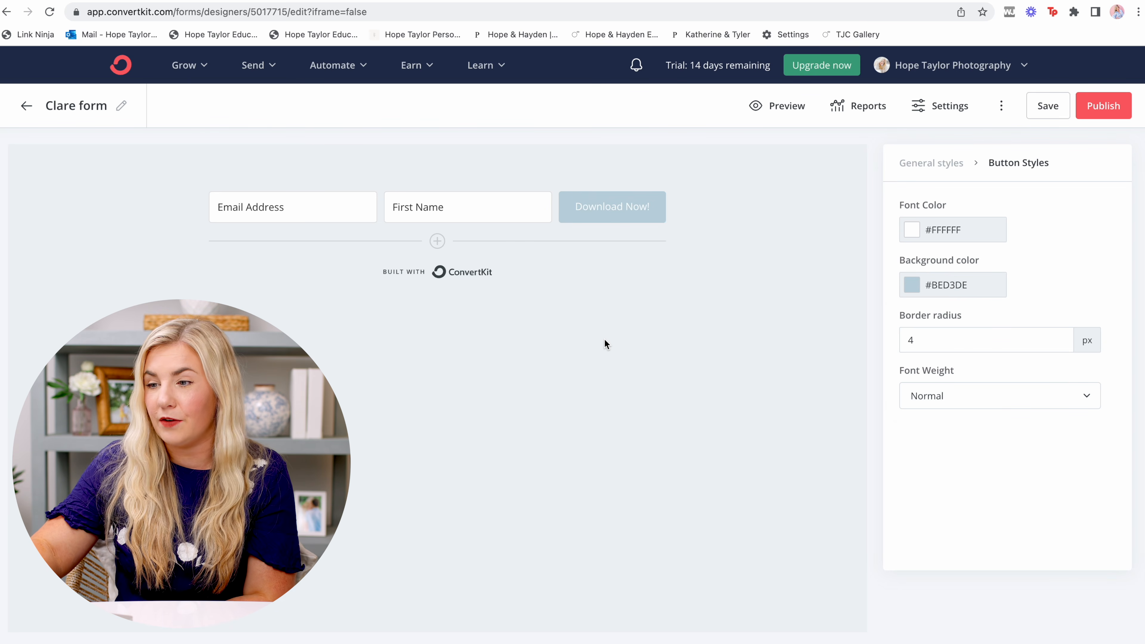
Turn off the 'Built with ConvertKit' badge.
{"action": "left_click", "coordinate": [478, 279]}
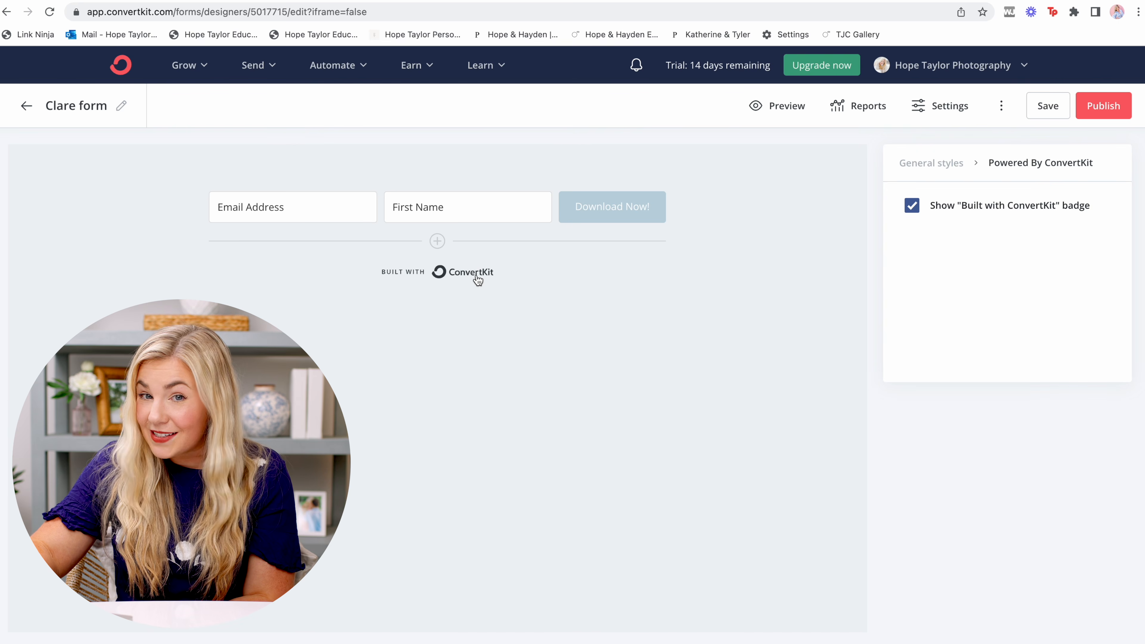
{"action": "left_click", "coordinate": [918, 209]}
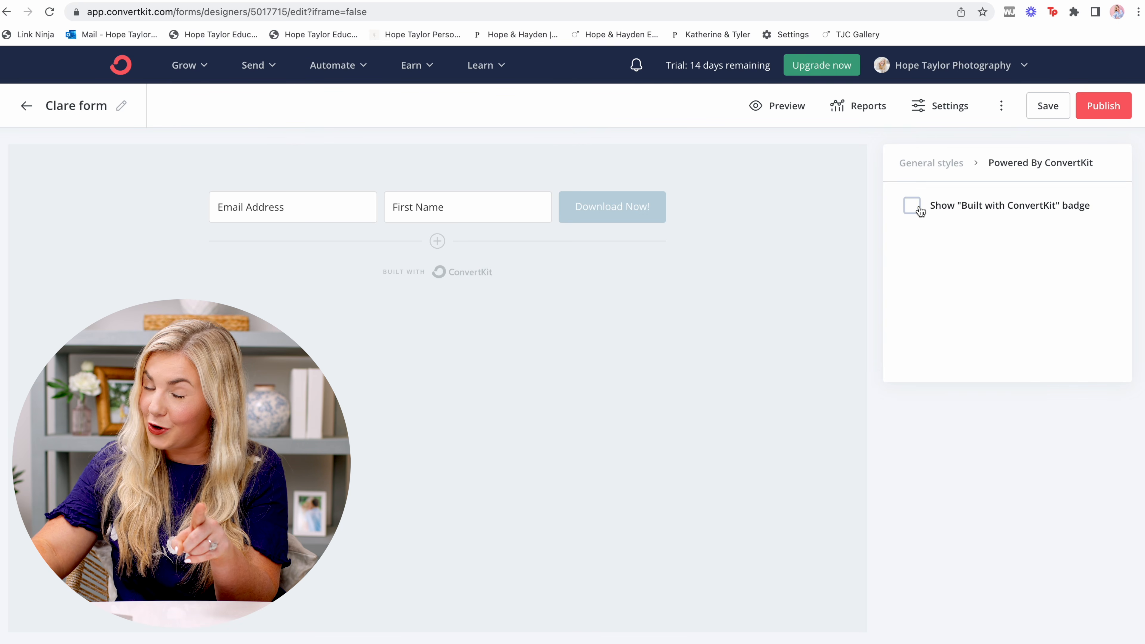
{"action": "left_click", "coordinate": [473, 207]}
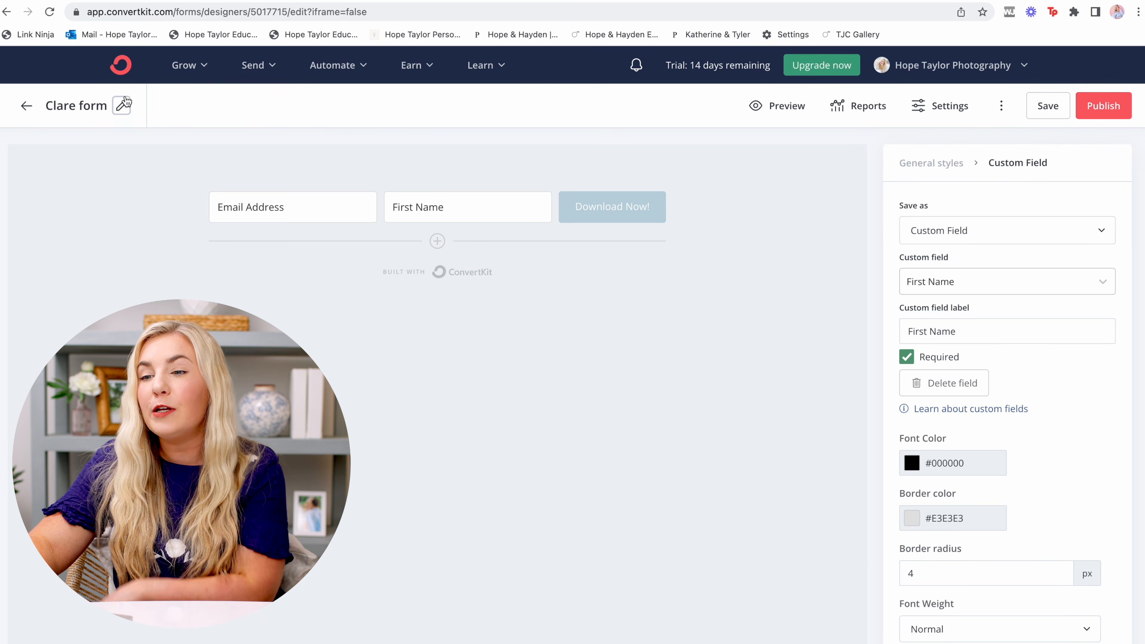
Title the form 'Senior Questionnaire' and open its Form Settings.
{"action": "left_click", "coordinate": [120, 106]}
{"action": "type", "text": "Senior Q"}
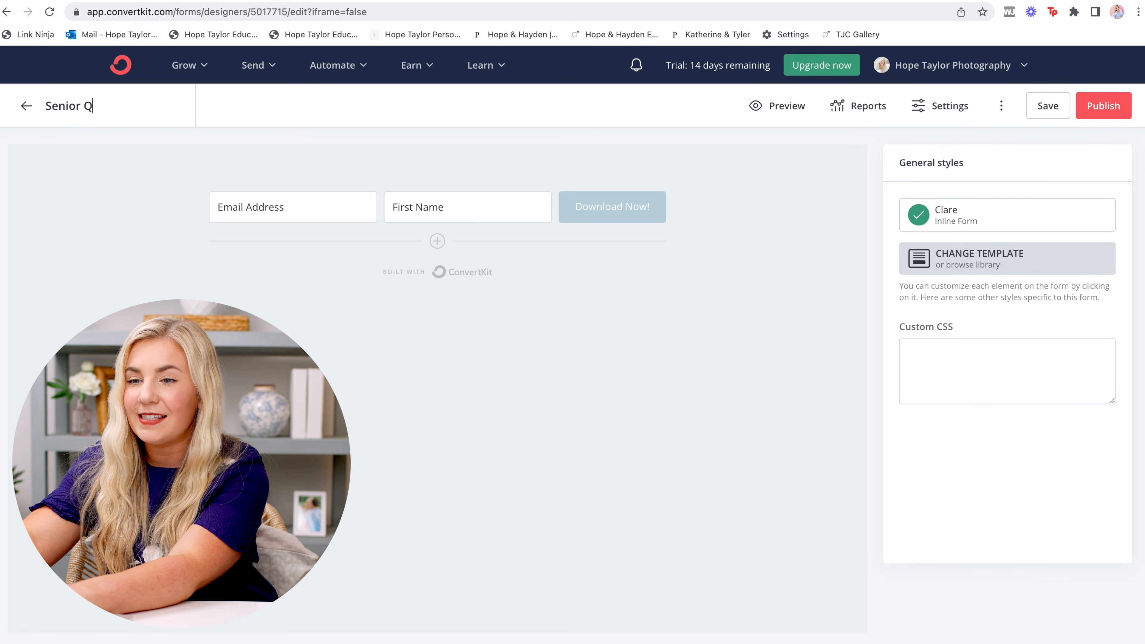
{"action": "type", "text": "uestionnaire"}
{"action": "key", "text": "Return"}
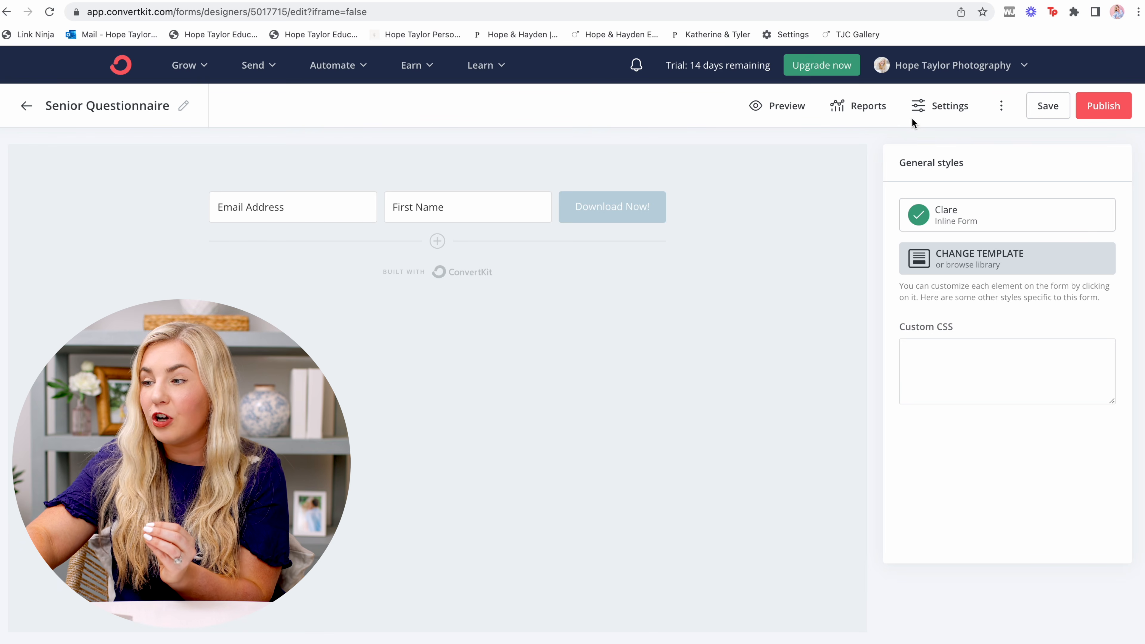
{"action": "left_click", "coordinate": [925, 111]}
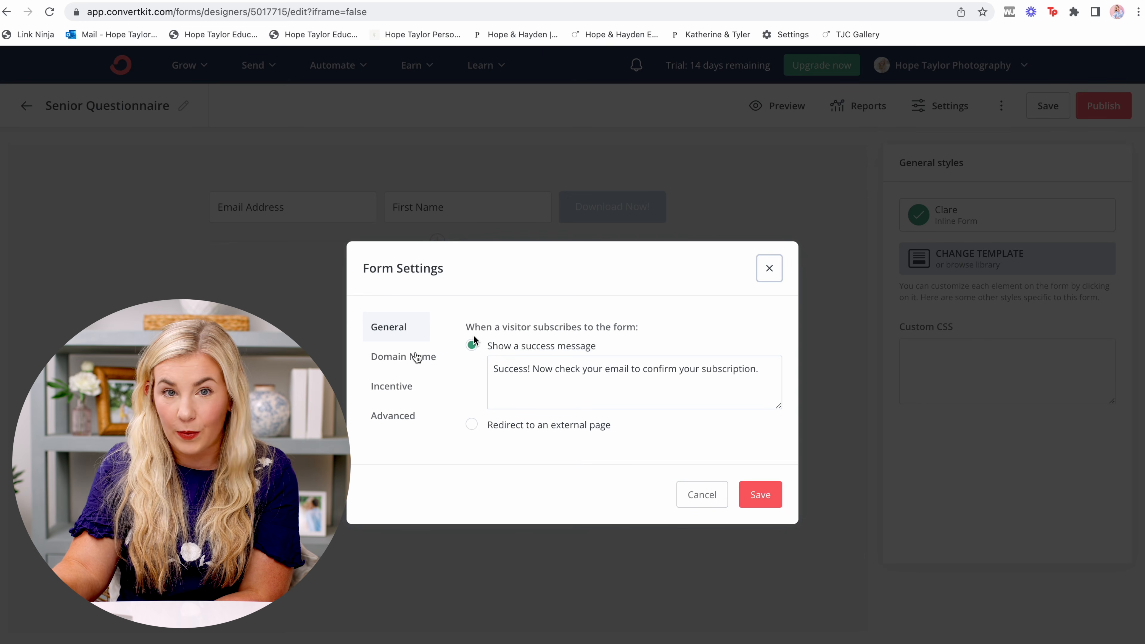
Check the Domain Name options, then view the Incentive options with incentive email enabled.
{"action": "left_click", "coordinate": [417, 363]}
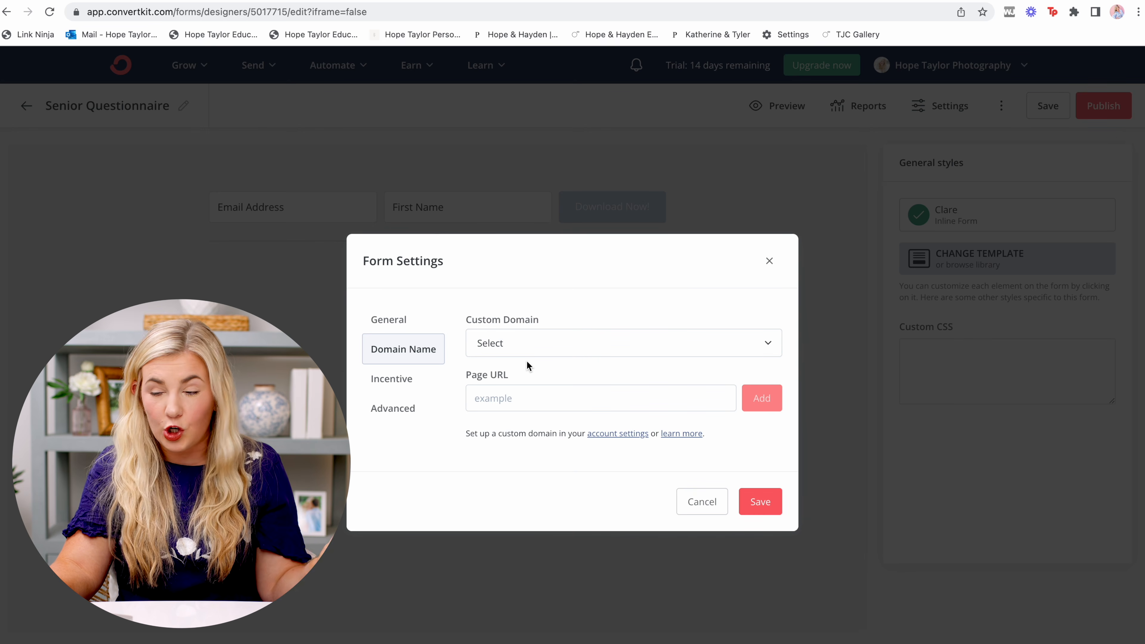
{"action": "left_click", "coordinate": [421, 382]}
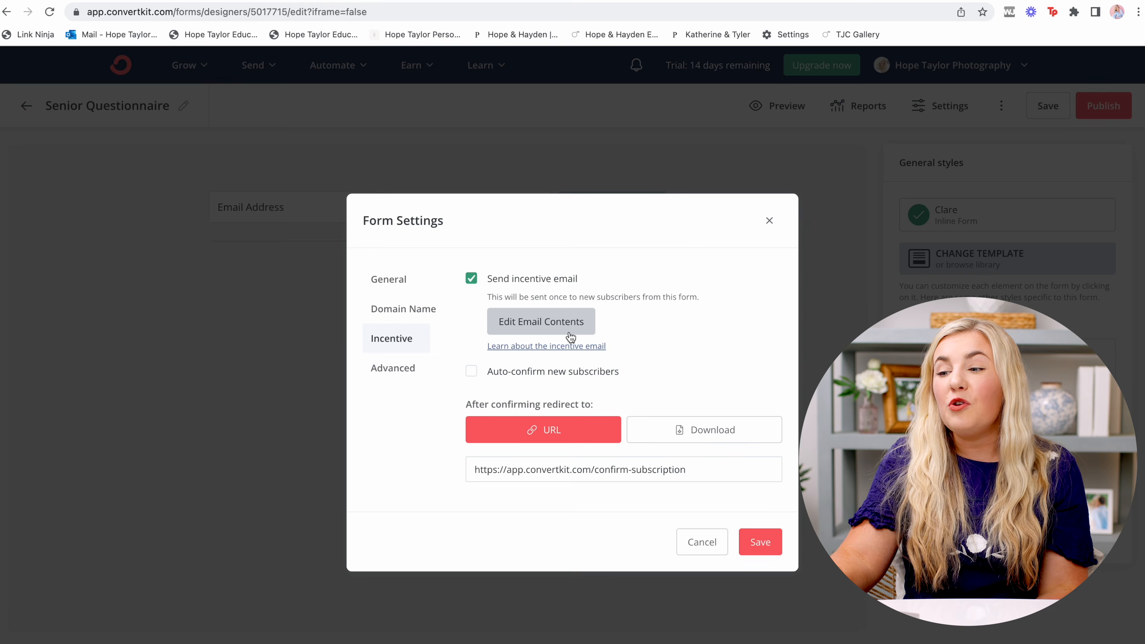
Set the incentive email subject to 'Download your free questionnaire now!', correcting the misspelling.
{"action": "left_click", "coordinate": [505, 321]}
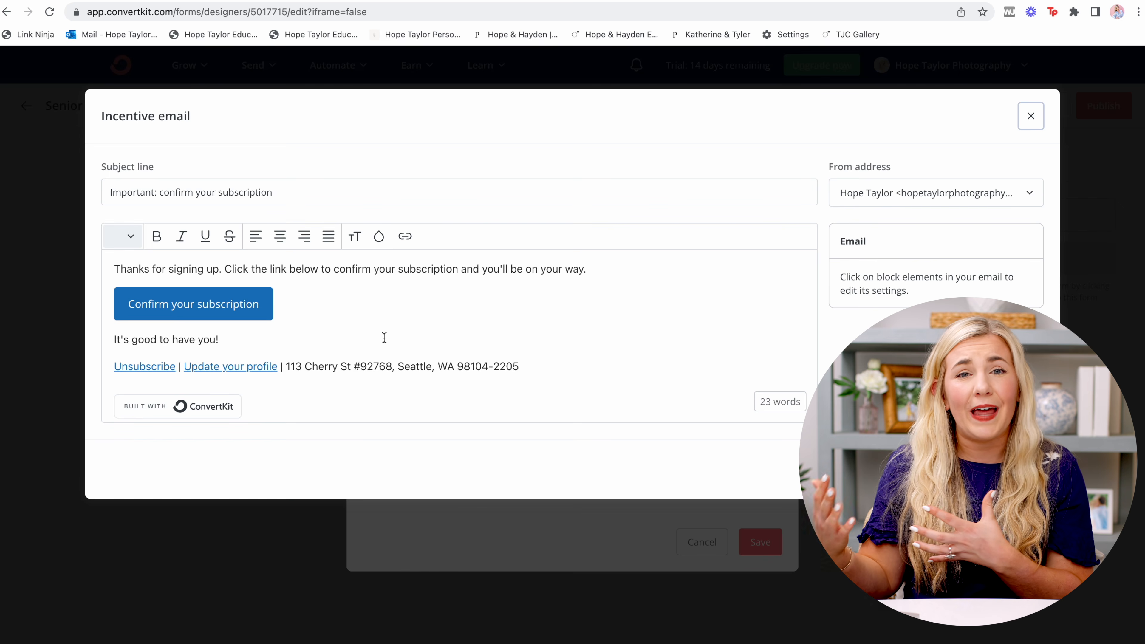
{"action": "left_click", "coordinate": [206, 305]}
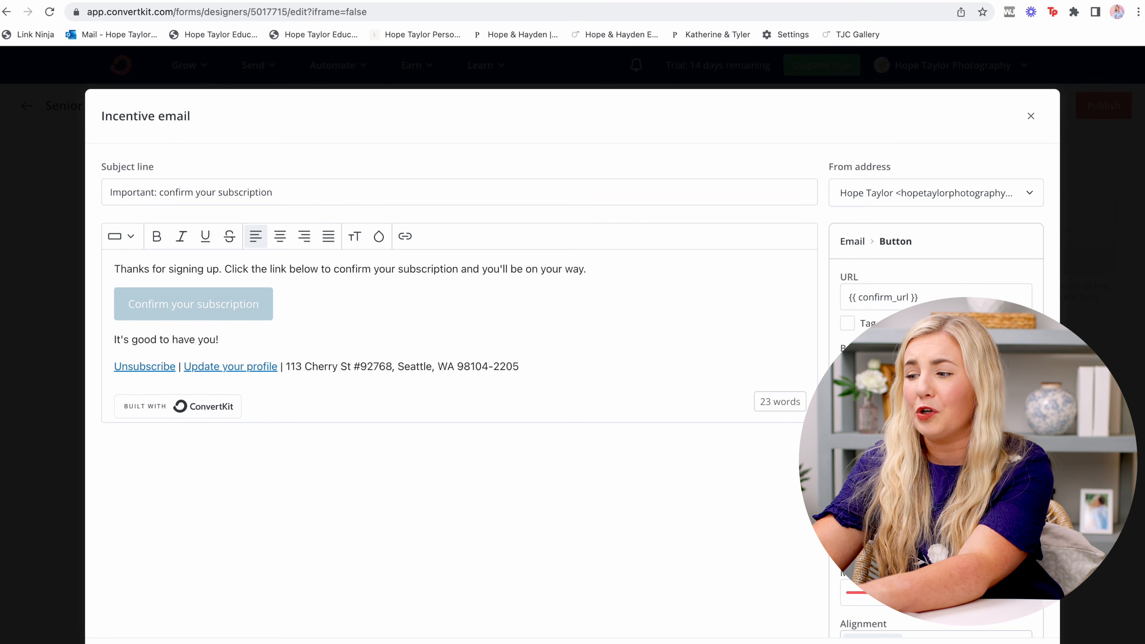
{"action": "triple_click", "coordinate": [221, 192]}
{"action": "type", "text": "Download your f"}
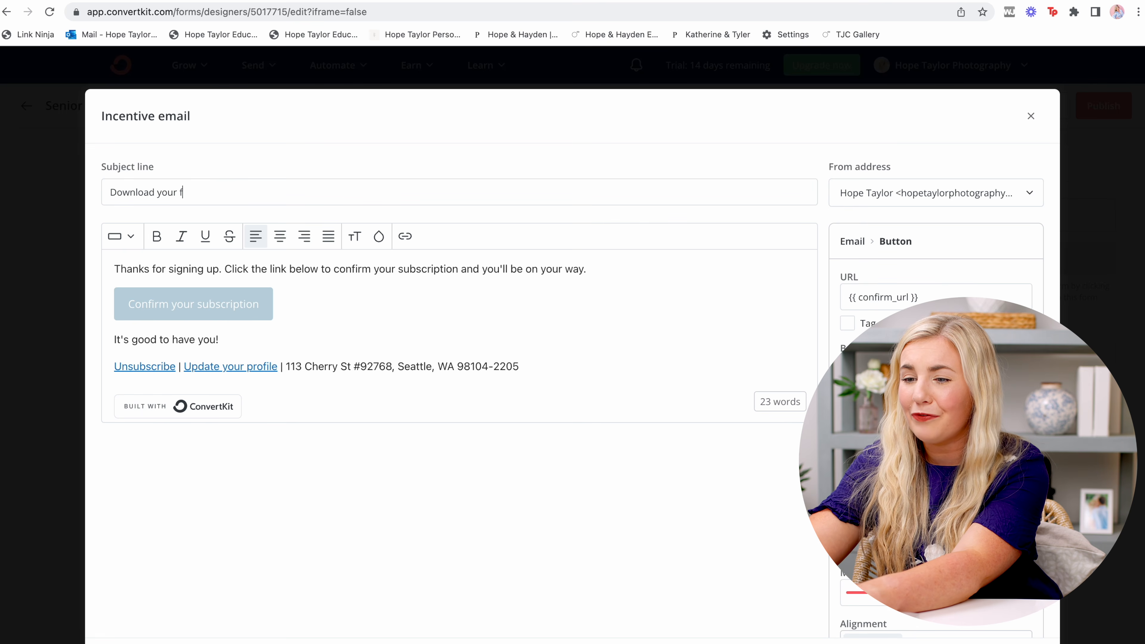
{"action": "type", "text": "ree quesitonnaire now!"}
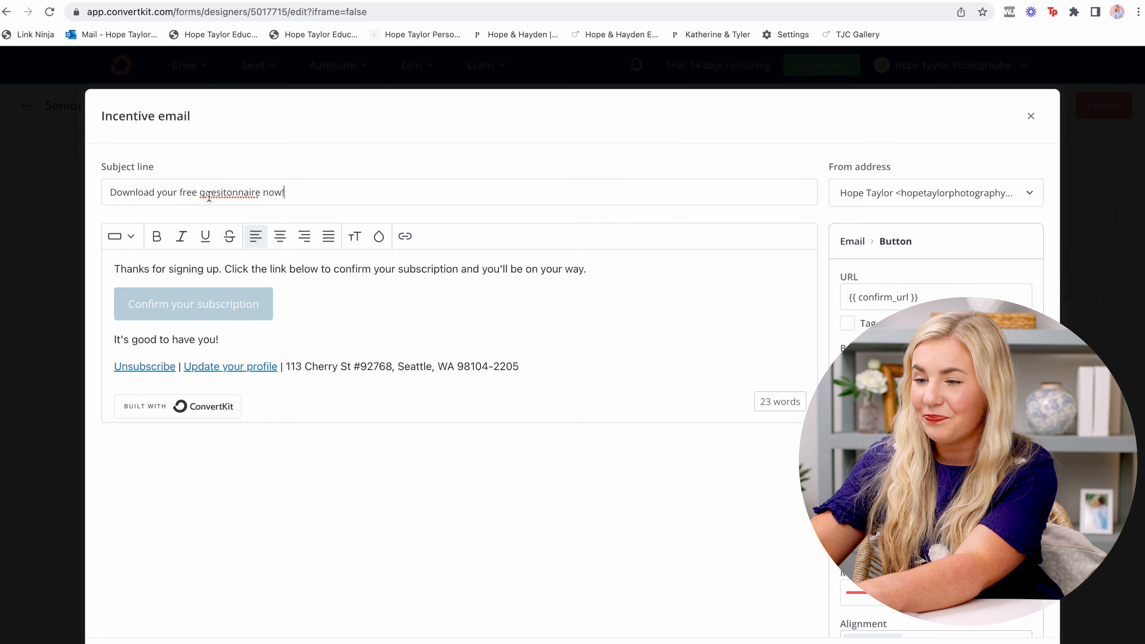
{"action": "right_click", "coordinate": [211, 185]}
{"action": "left_click", "coordinate": [253, 193]}
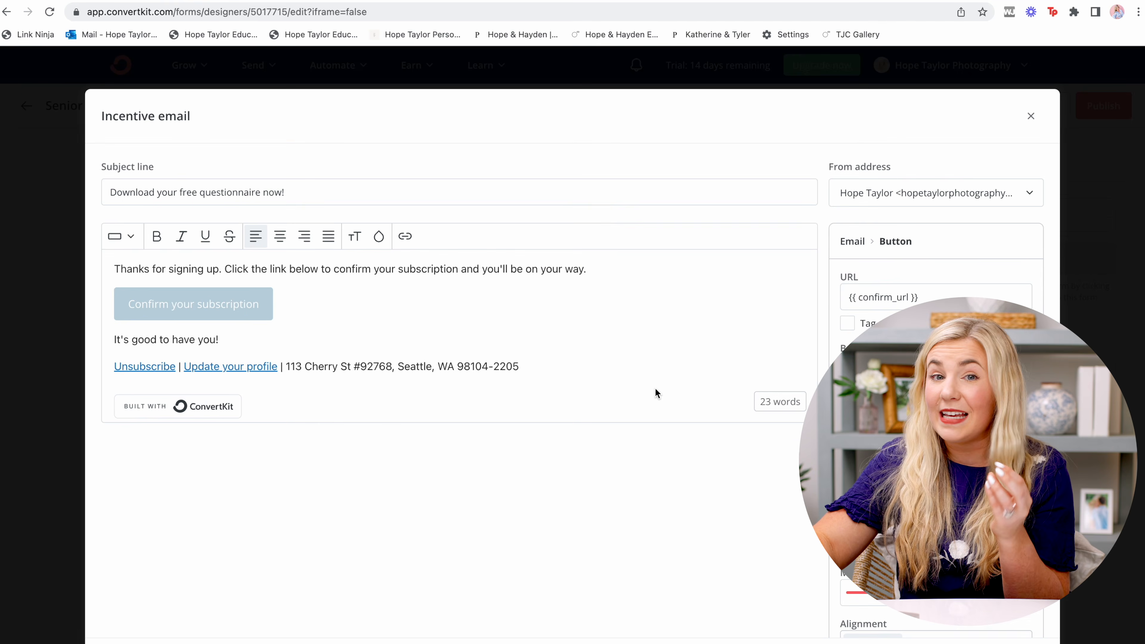
Send confirmed subscribers to a Download, turn on auto-confirm for new subscribers, and save.
{"action": "left_click", "coordinate": [1022, 643]}
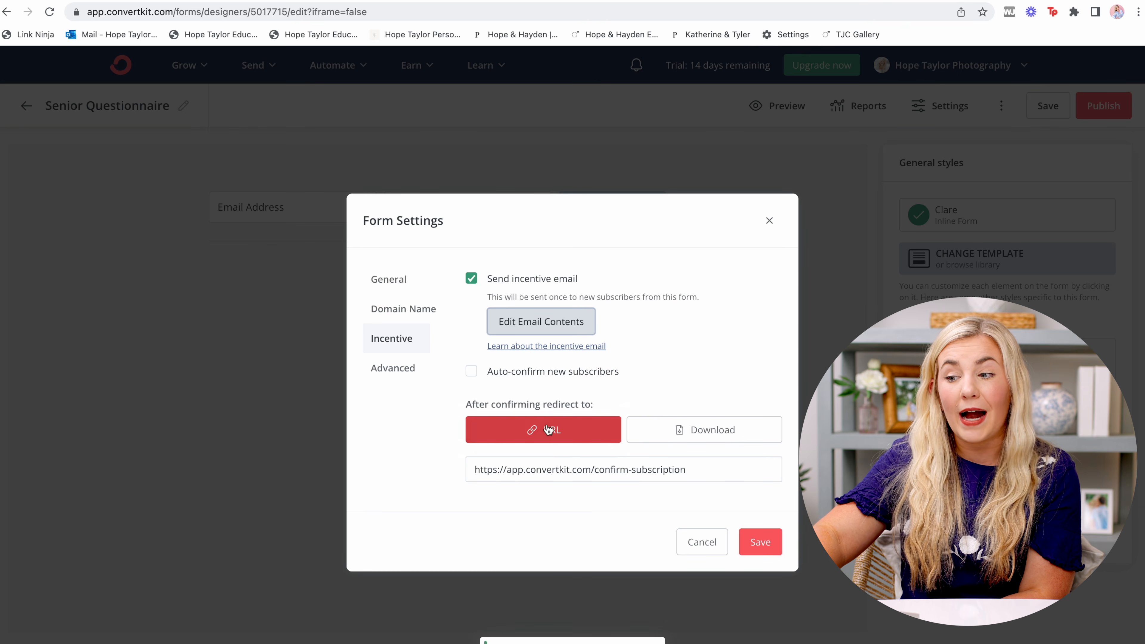
{"action": "left_click", "coordinate": [680, 429]}
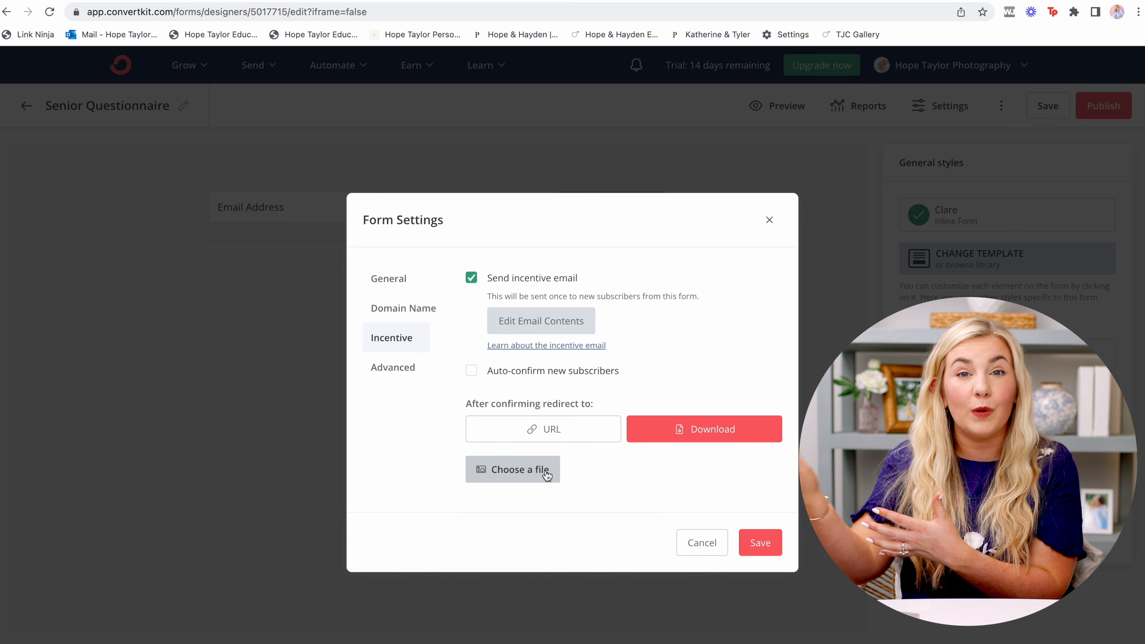
{"action": "left_click", "coordinate": [549, 370]}
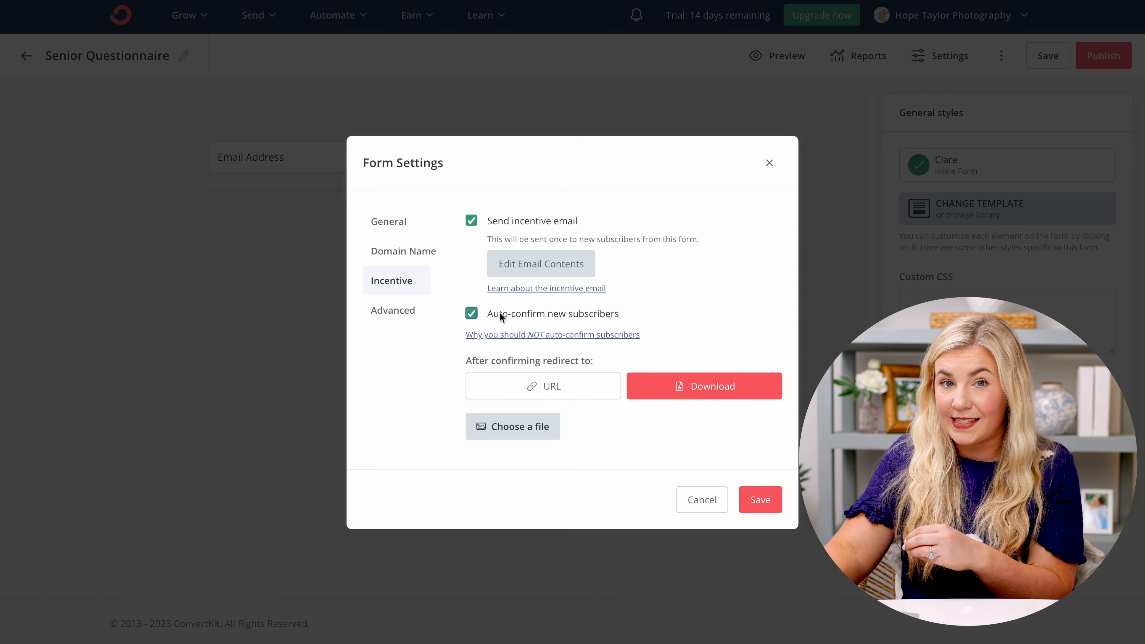
{"action": "left_click", "coordinate": [765, 509]}
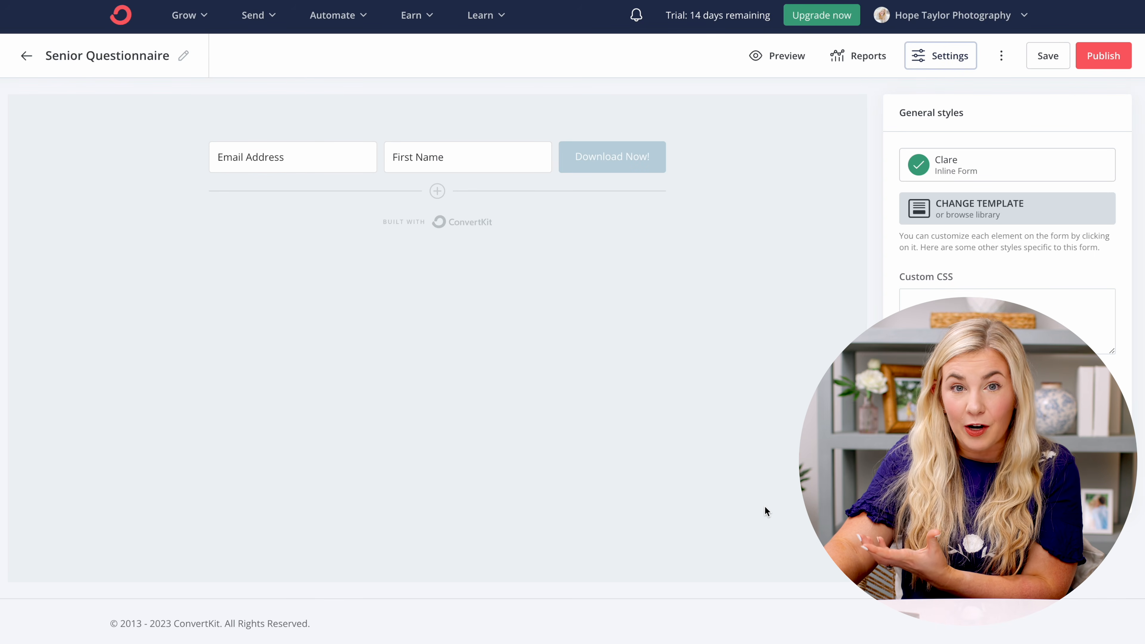
Publish the form and copy its HTML embed code.
{"action": "left_click", "coordinate": [1099, 56]}
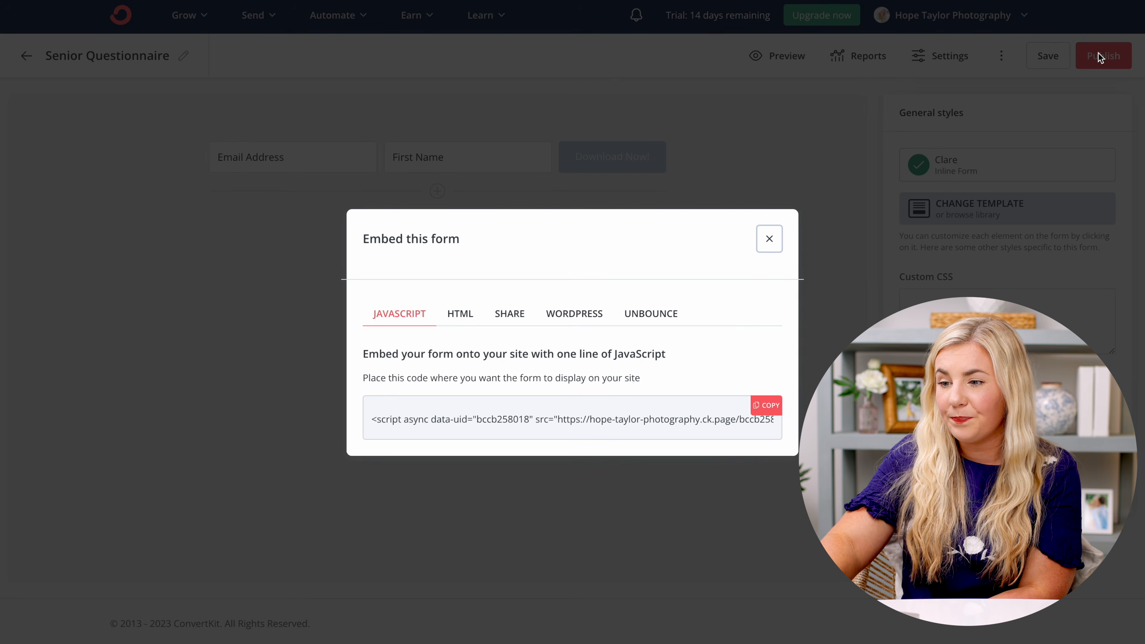
{"action": "left_click", "coordinate": [472, 318]}
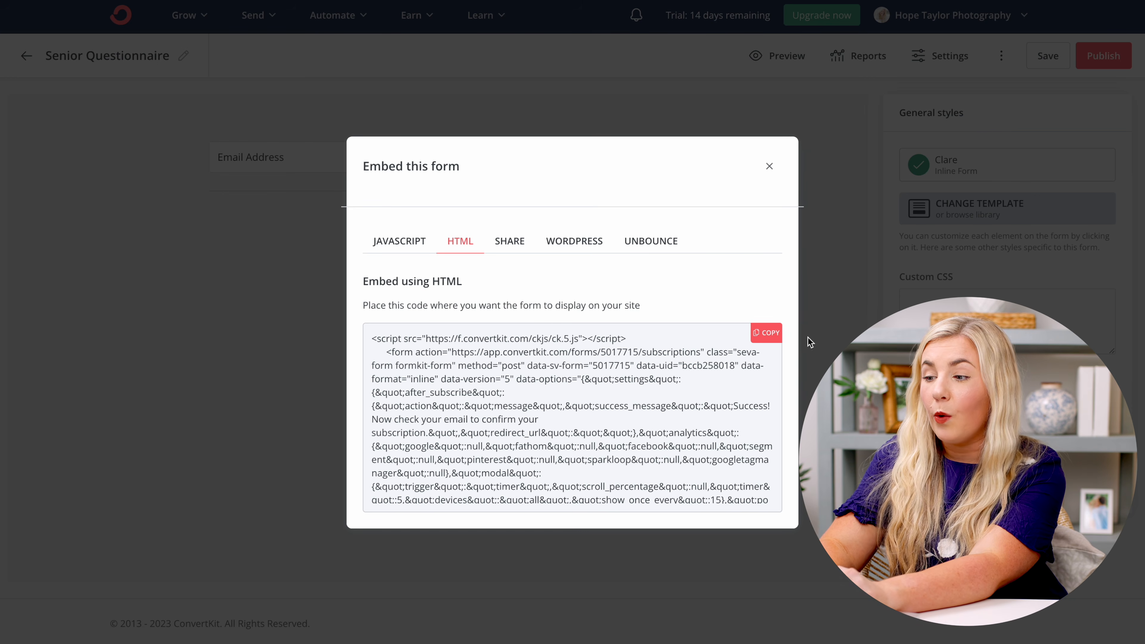
{"action": "left_click", "coordinate": [767, 334]}
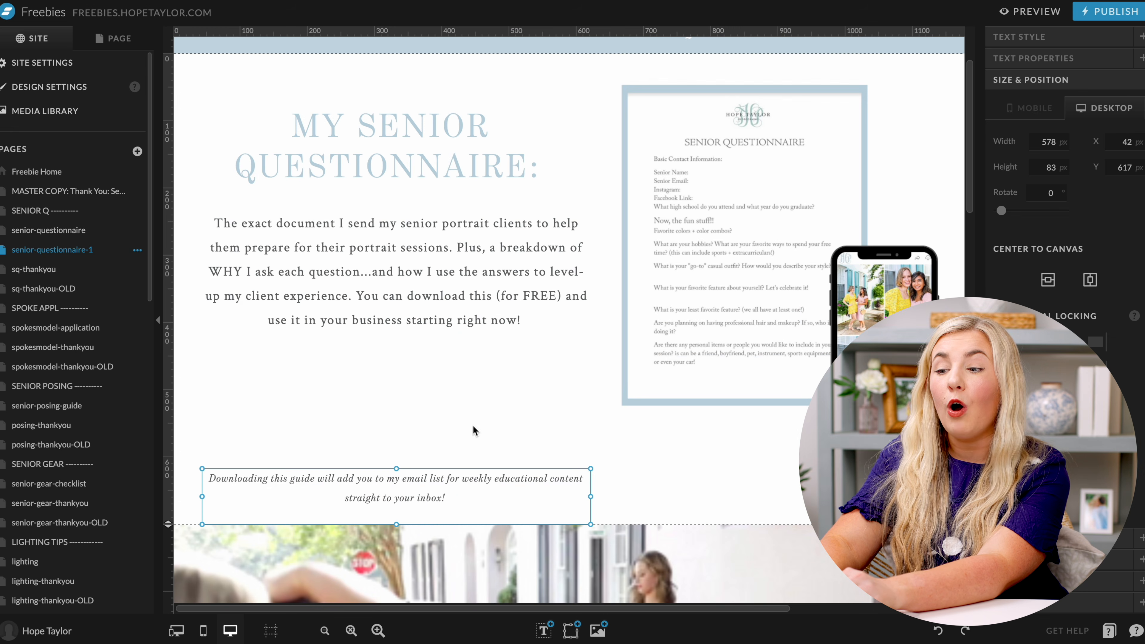
Add an Embed Code element below the intro paragraph on the senior-questionnaire-1 page.
{"action": "left_click", "coordinate": [324, 630]}
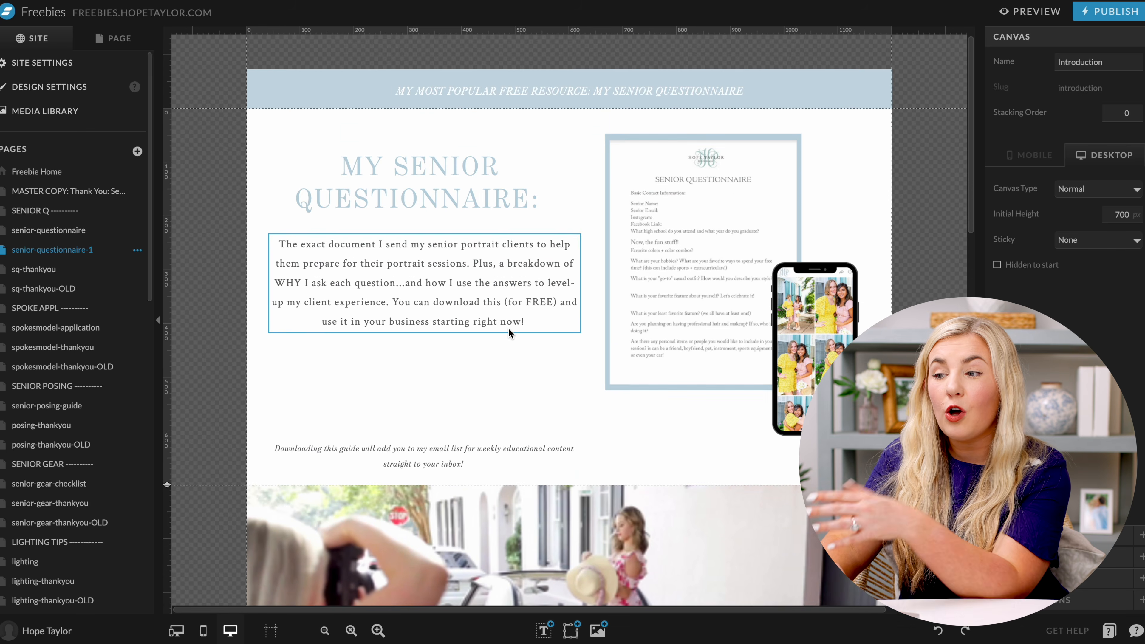
{"action": "scroll", "coordinate": [509, 333], "scroll_direction": "down", "scroll_amount": 2}
{"action": "scroll", "coordinate": [509, 333], "scroll_direction": "down", "scroll_amount": 10}
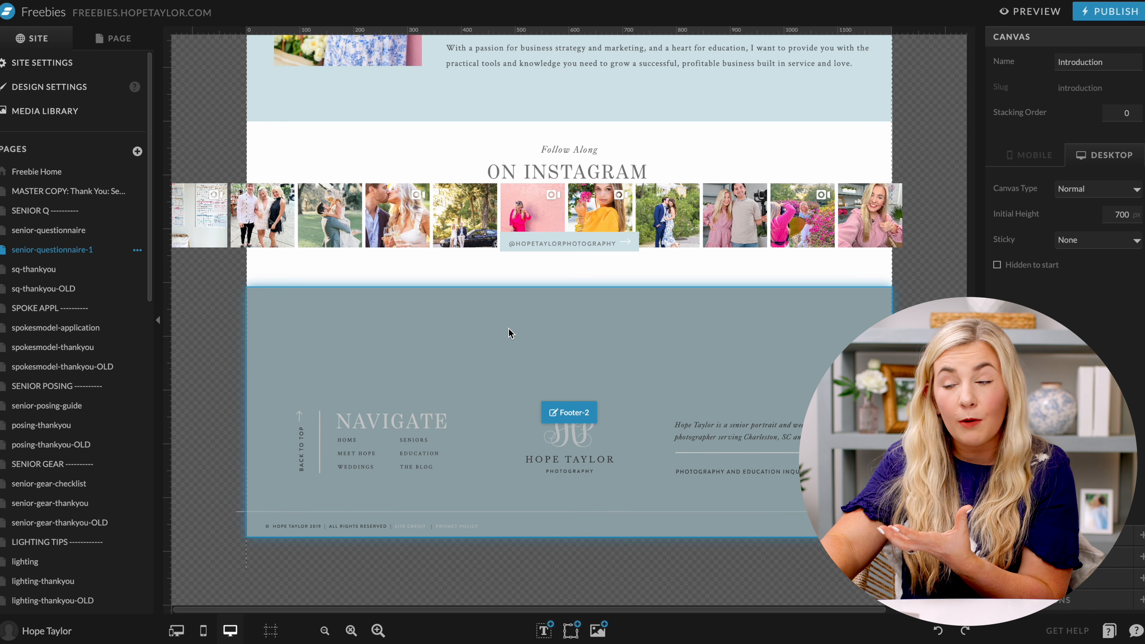
{"action": "scroll", "coordinate": [510, 333], "scroll_direction": "up", "scroll_amount": 12}
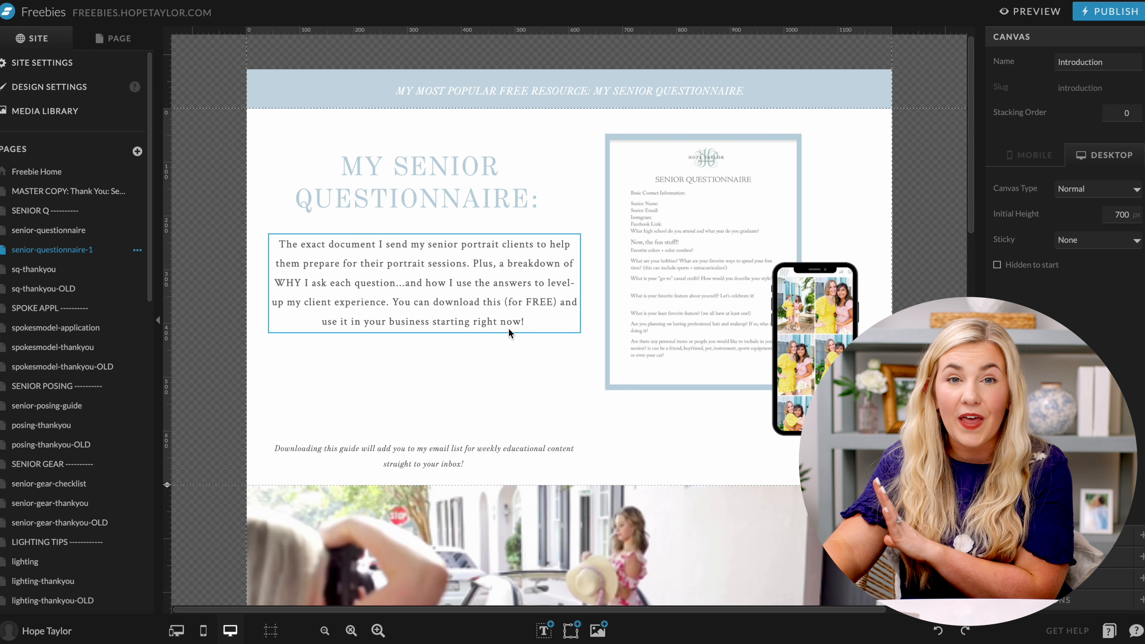
{"action": "left_click", "coordinate": [503, 347]}
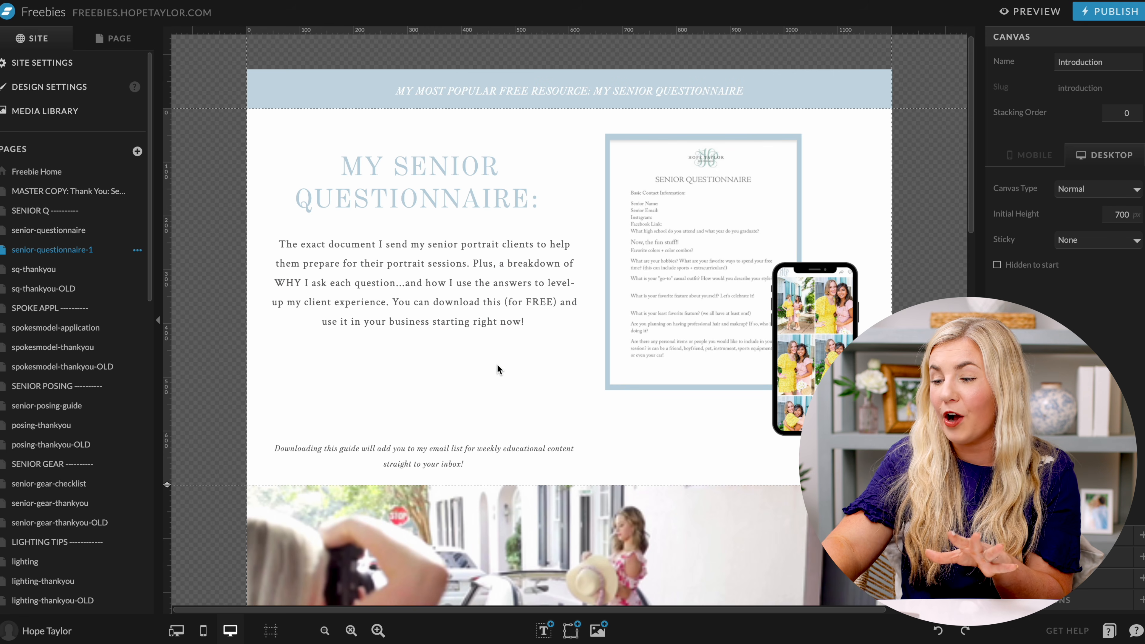
{"action": "mouse_move", "coordinate": [593, 640]}
{"action": "mouse_move", "coordinate": [576, 621]}
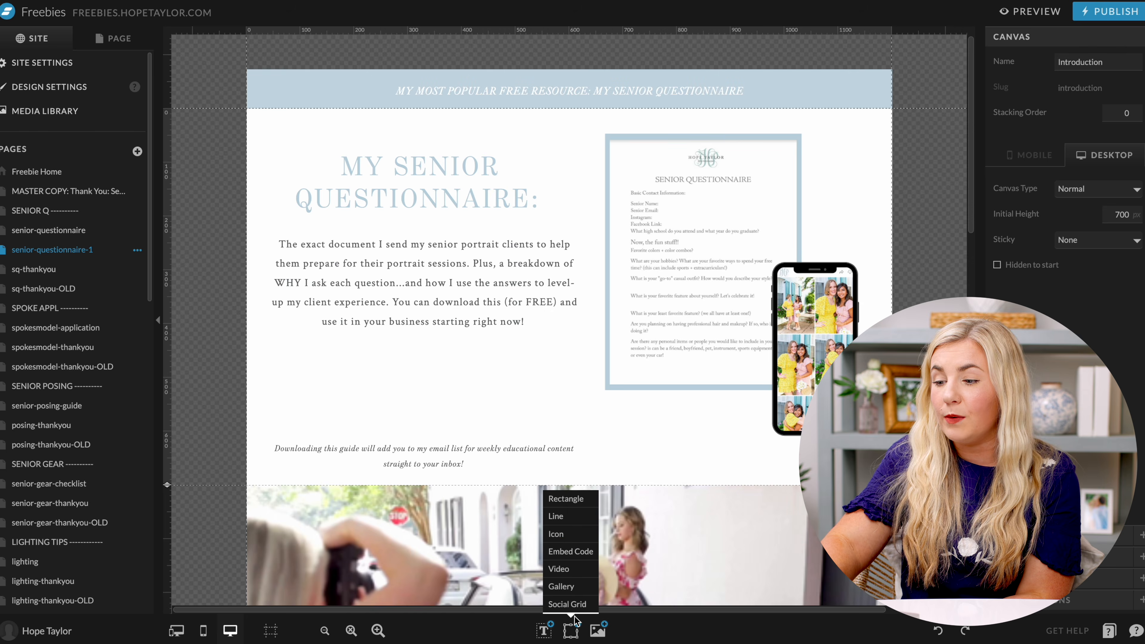
{"action": "left_click", "coordinate": [578, 558]}
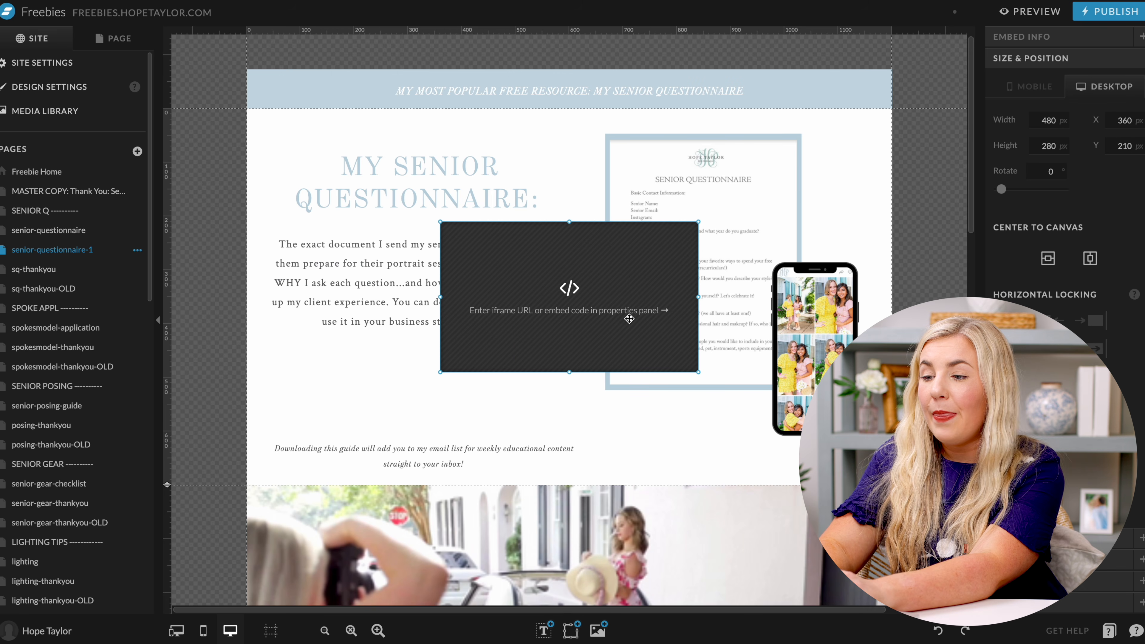
Paste the ConvertKit form embed code into the element's Custom Code and save.
{"action": "left_click", "coordinate": [1075, 47]}
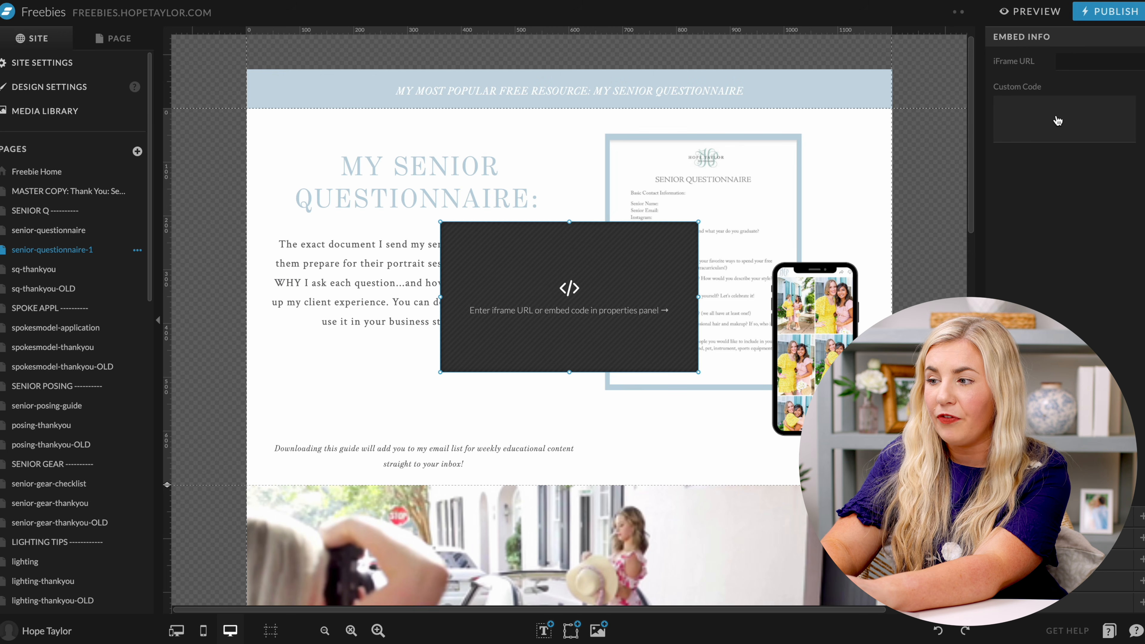
{"action": "left_click", "coordinate": [1053, 128]}
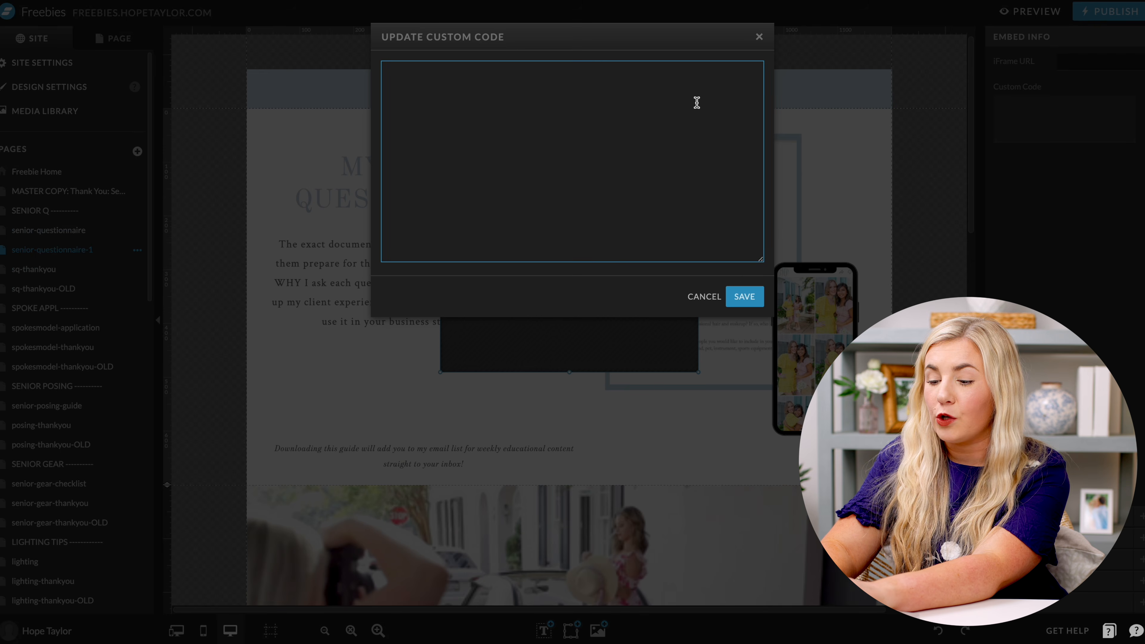
{"action": "key", "text": "ctrl+v"}
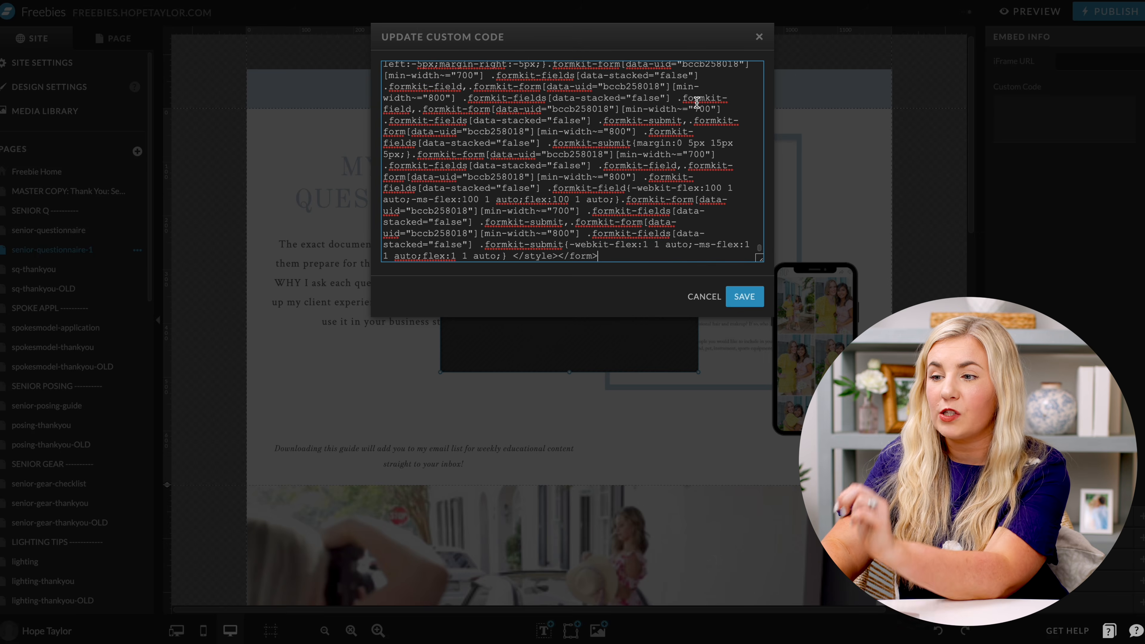
{"action": "left_click", "coordinate": [744, 298]}
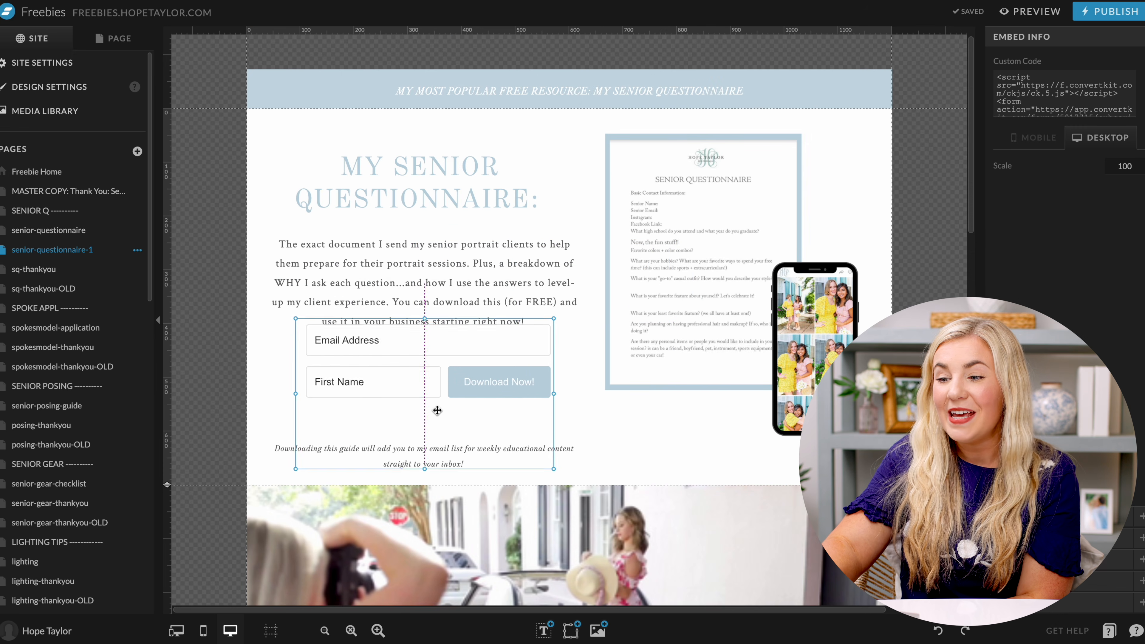
Resize and position the embedded form under the intro paragraph so Email Address and First Name show.
{"action": "left_click_drag", "start_coordinate": [540, 408], "coordinate": [686, 407]}
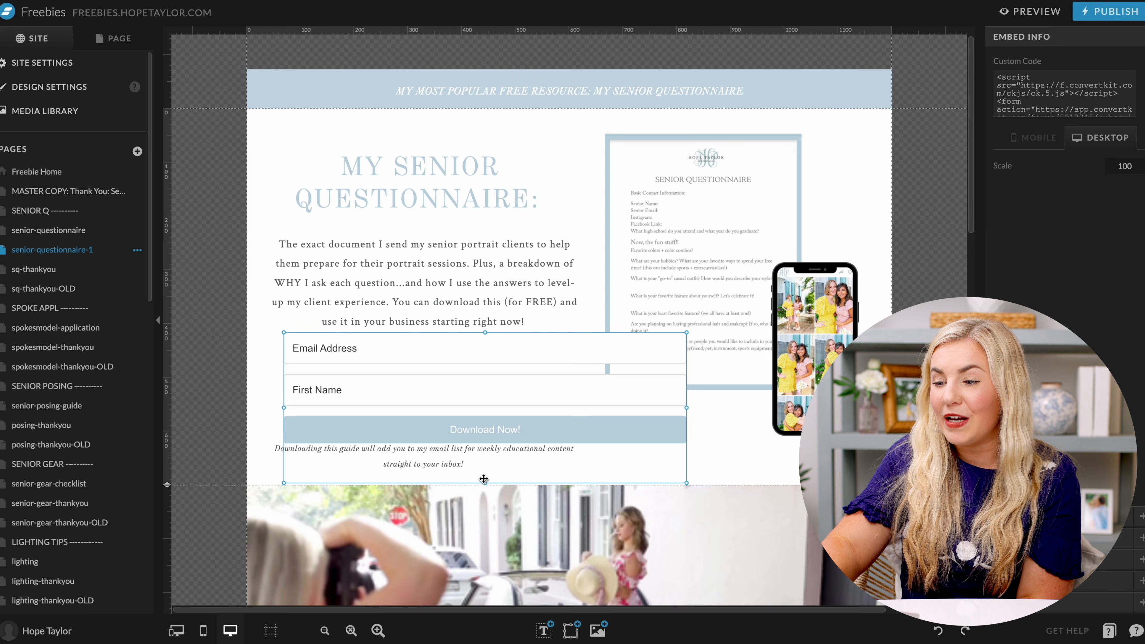
{"action": "left_click_drag", "start_coordinate": [484, 481], "coordinate": [486, 421]}
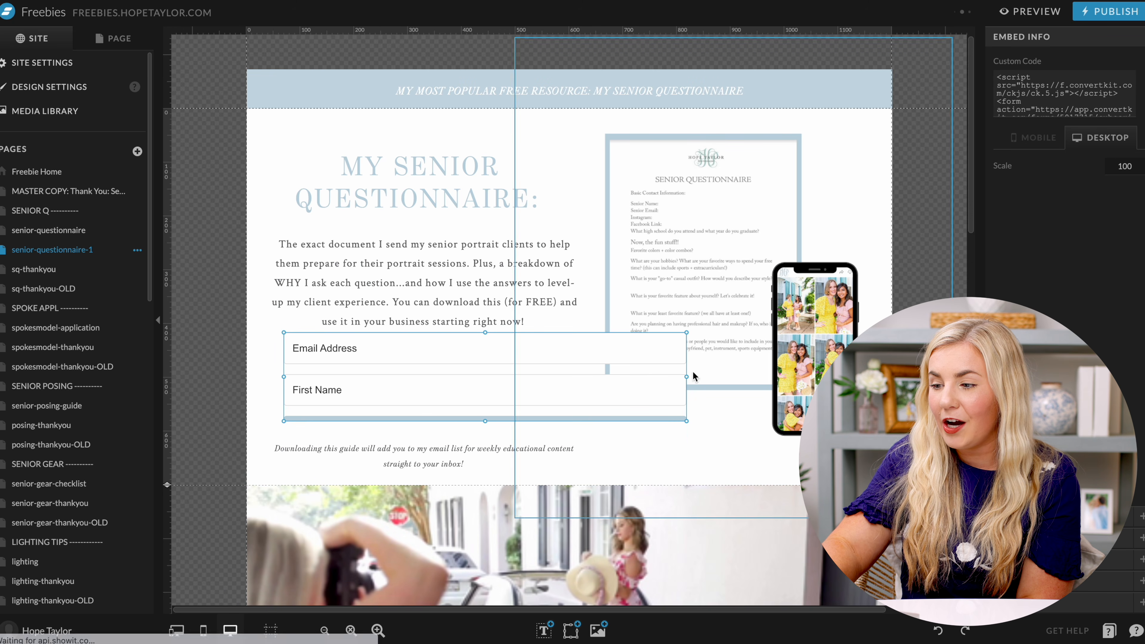
{"action": "left_click_drag", "start_coordinate": [686, 378], "coordinate": [581, 378]}
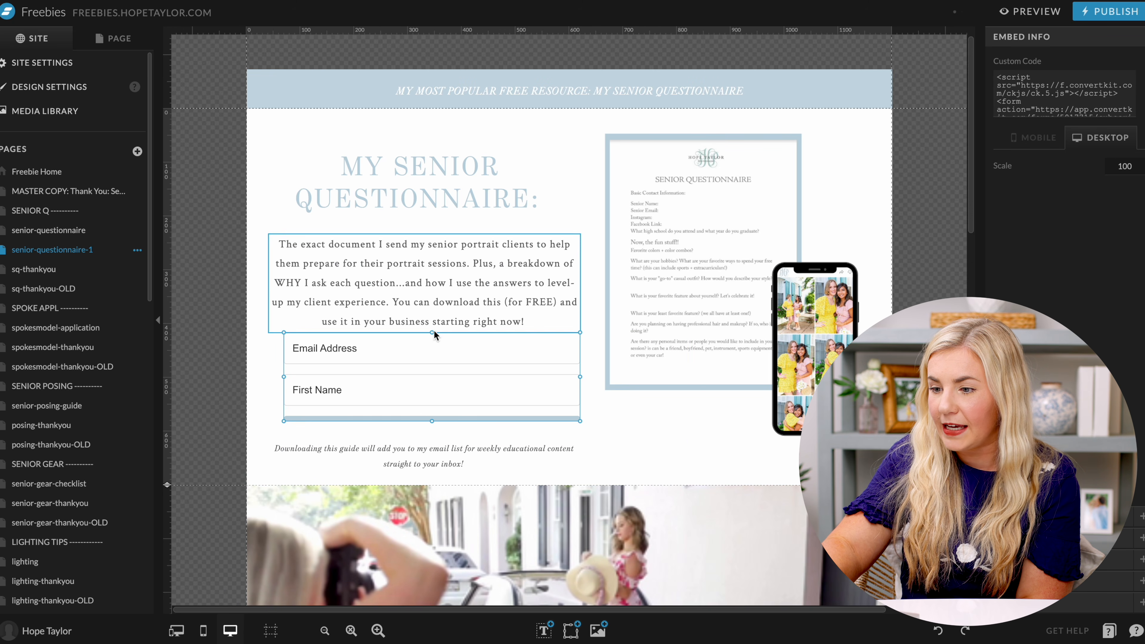
{"action": "left_click_drag", "start_coordinate": [434, 335], "coordinate": [408, 370]}
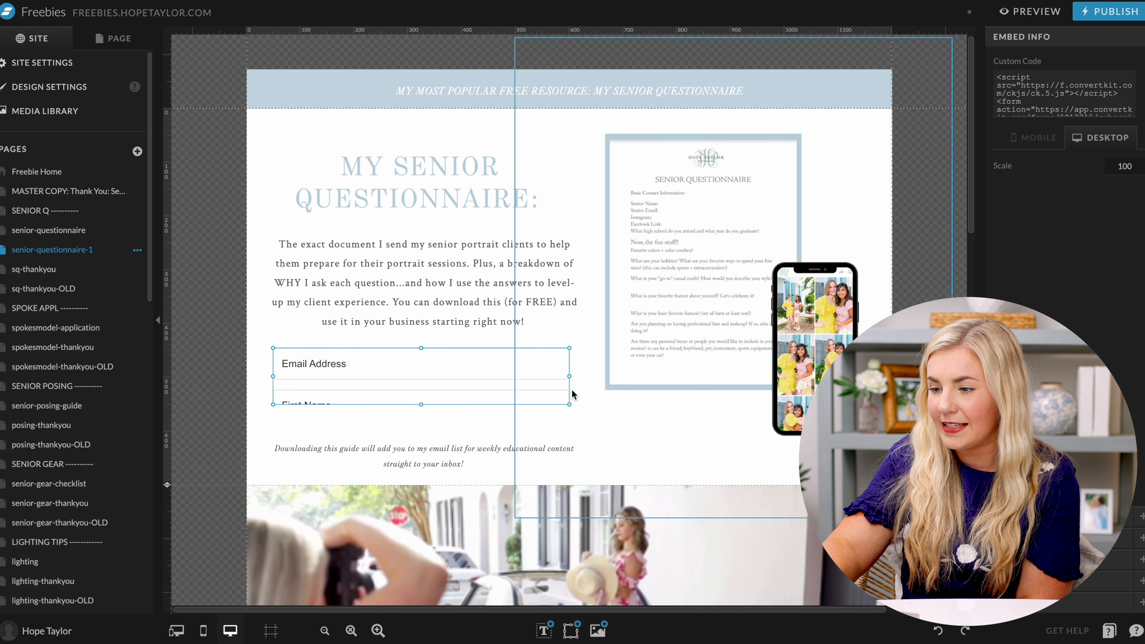
{"action": "mouse_move", "coordinate": [568, 381]}
{"action": "left_mouse_down"}
{"action": "mouse_move", "coordinate": [579, 379]}
{"action": "mouse_move", "coordinate": [549, 373]}
{"action": "left_mouse_up"}
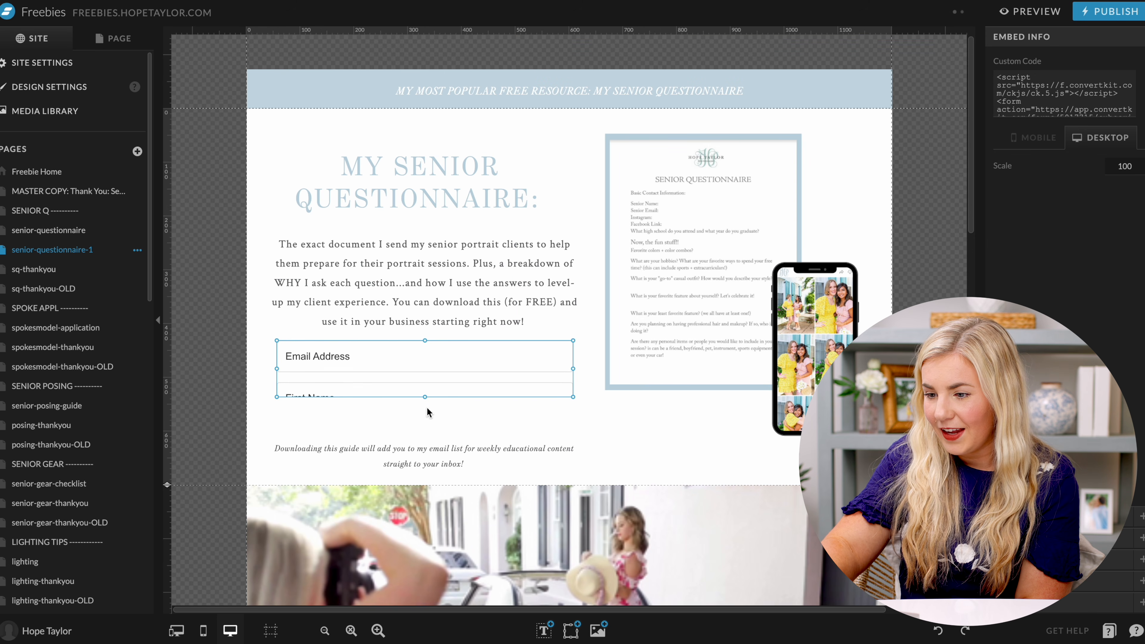
{"action": "left_click_drag", "start_coordinate": [425, 398], "coordinate": [425, 441]}
Place the caption beneath the form, reveal the full Download Now! button, and preview the page.
{"action": "left_click_drag", "start_coordinate": [454, 406], "coordinate": [464, 402]}
{"action": "mouse_move", "coordinate": [445, 449]}
{"action": "left_mouse_down"}
{"action": "mouse_move", "coordinate": [445, 460]}
{"action": "mouse_move", "coordinate": [435, 450]}
{"action": "left_mouse_up"}
{"action": "left_click", "coordinate": [437, 422]}
{"action": "left_click", "coordinate": [520, 430]}
{"action": "left_click_drag", "start_coordinate": [497, 421], "coordinate": [486, 420]}
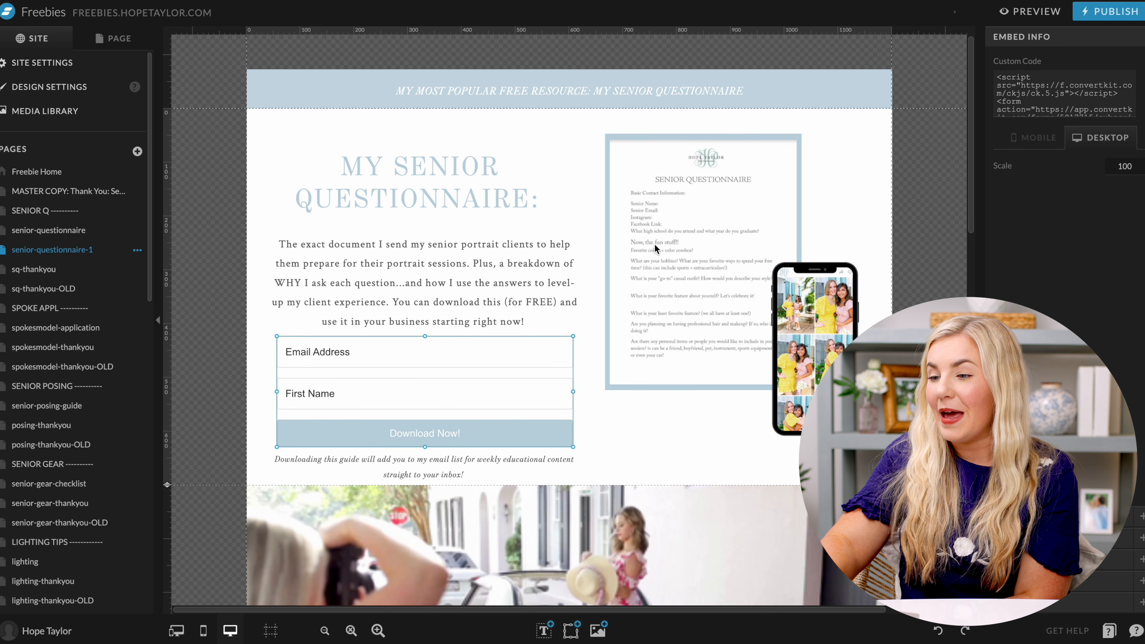
{"action": "left_click", "coordinate": [1030, 11]}
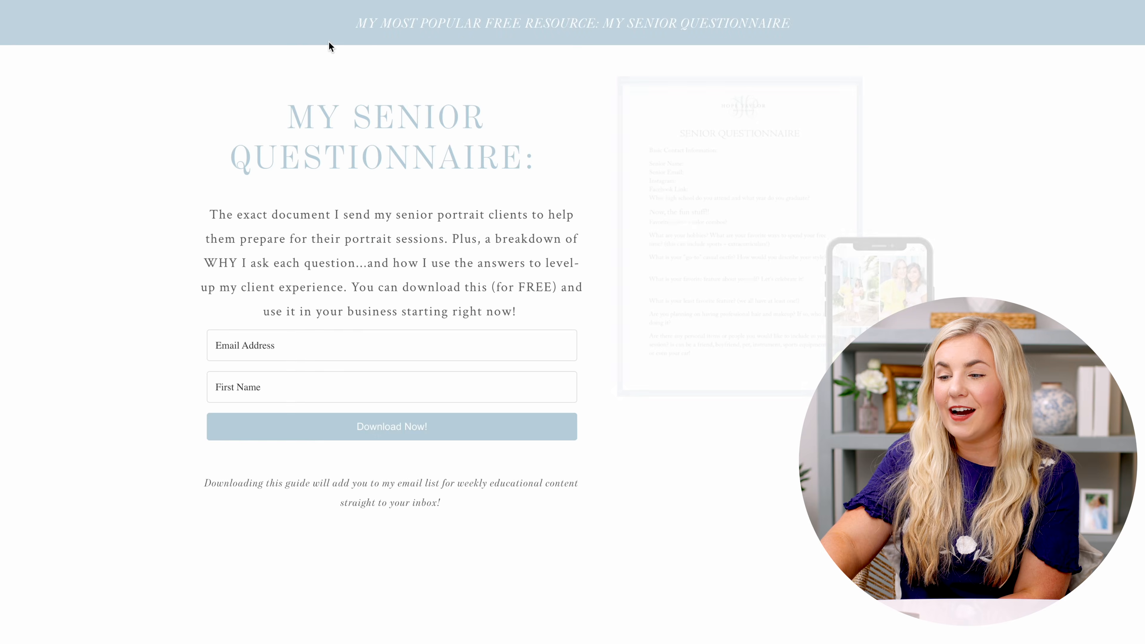
Fill the preview form's Email Address and First Name fields with autofilled test entries.
{"action": "left_click", "coordinate": [514, 331]}
{"action": "left_click", "coordinate": [432, 372]}
{"action": "left_click", "coordinate": [404, 369]}
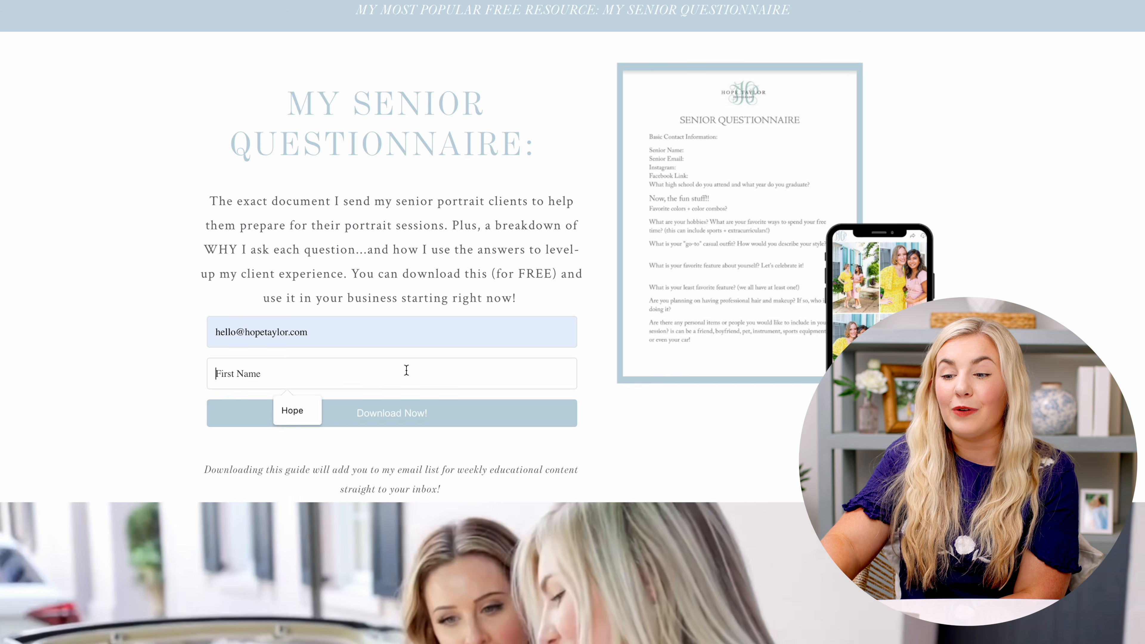
{"action": "left_click", "coordinate": [309, 409]}
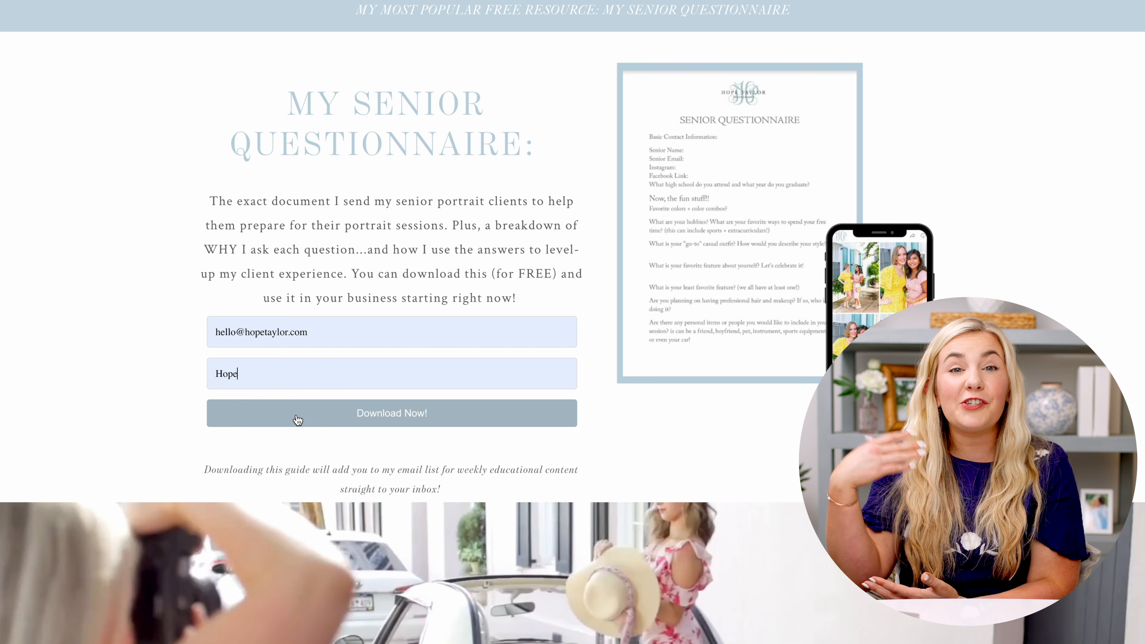